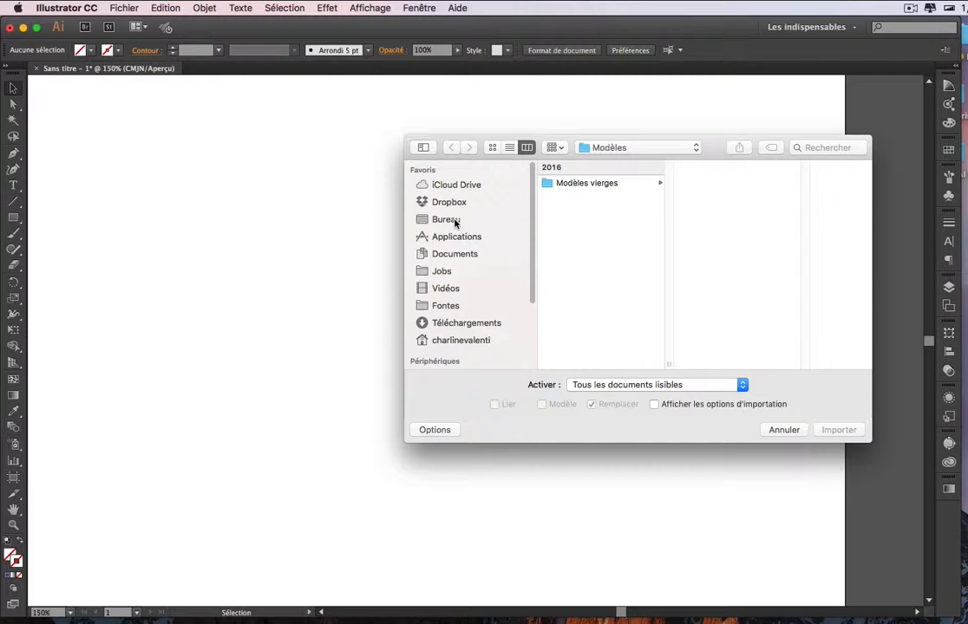
Step: Import parc-national-de-banff-paysage-canada.jpg from the Bureau folder as a linked image and place it on the artboard
left_click(446, 219)
left_click_drag(712, 145, 696, 140)
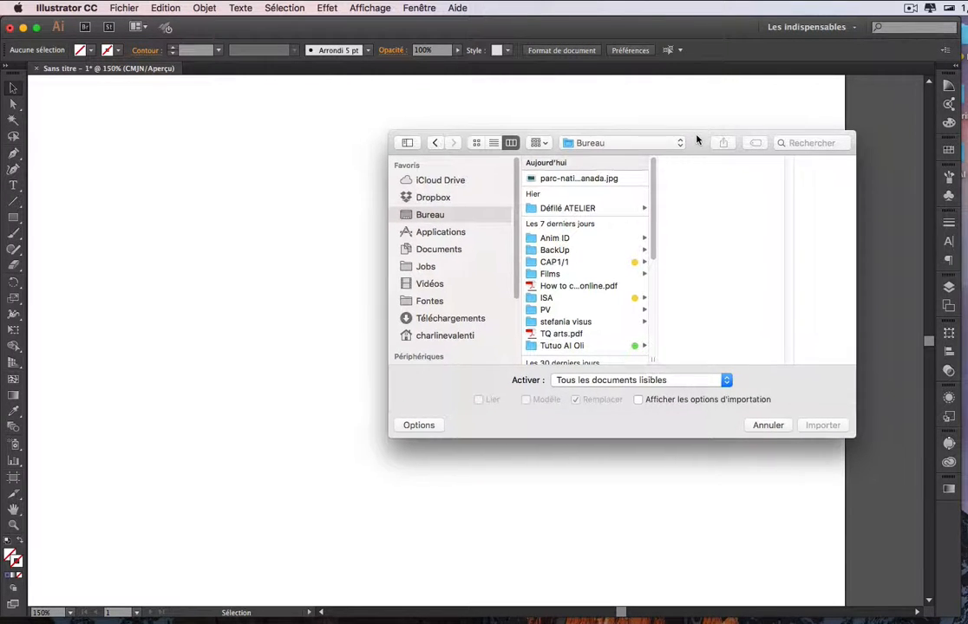
left_click(592, 179)
left_click(818, 426)
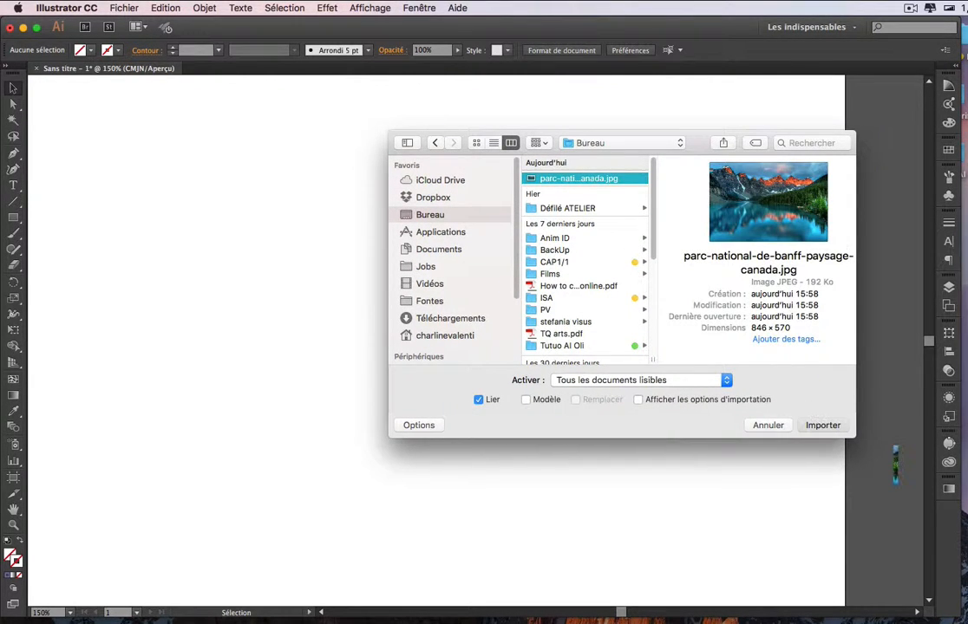
left_click(172, 135)
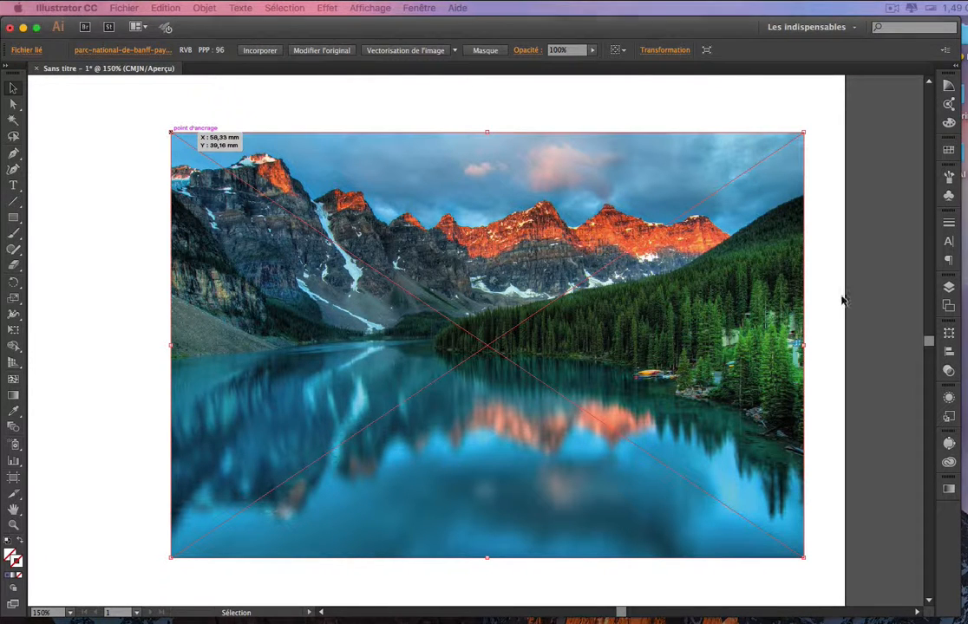
Step: Move the placed photo so it sits roughly centred on the artboard
left_click(701, 372, "alt+super")
left_click_drag(594, 356, 718, 363)
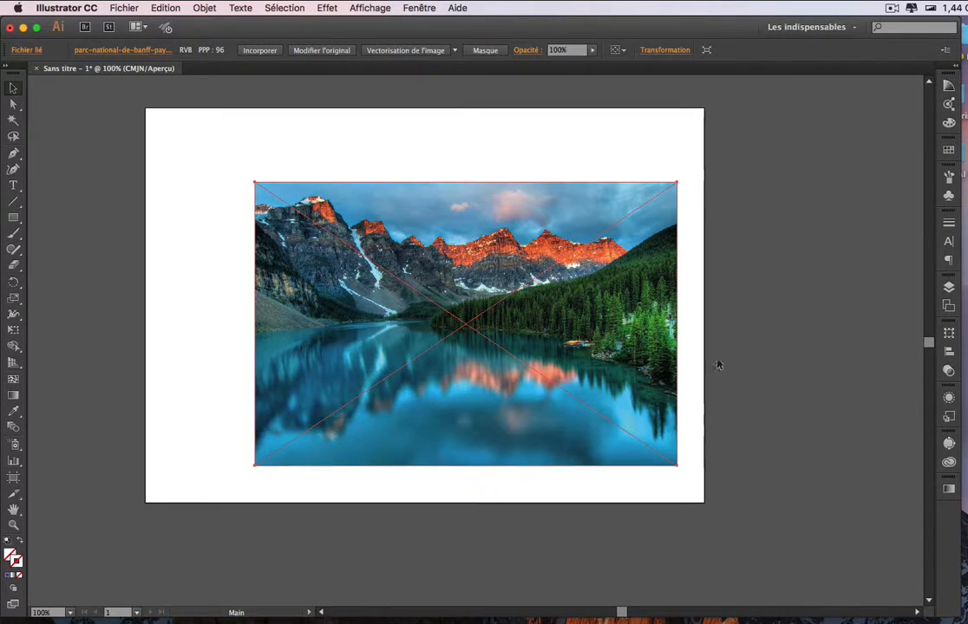
left_click_drag(638, 333, 602, 326)
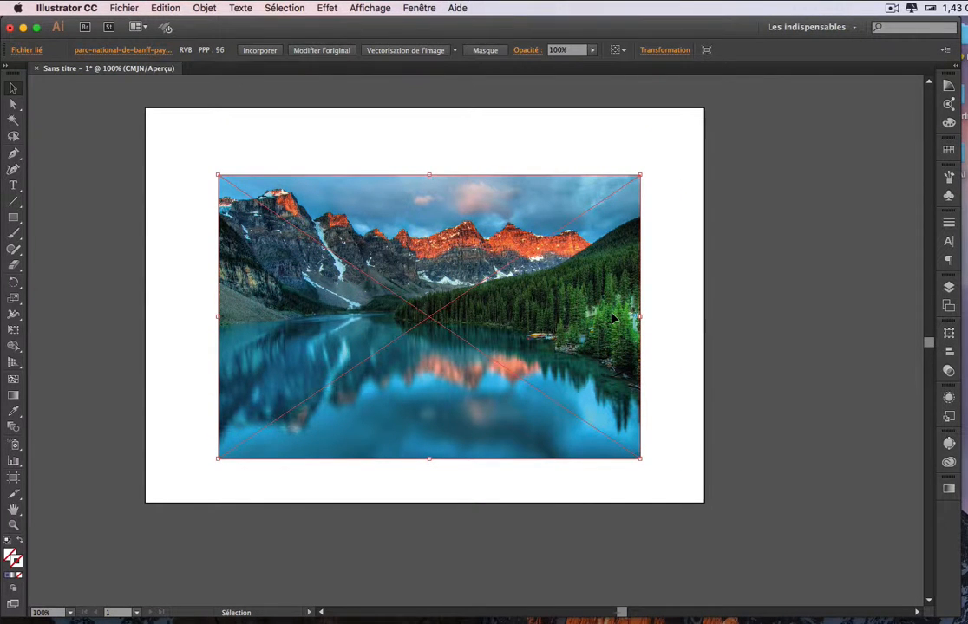
Step: Trace the photo with the Photo haute fidélité image tracing preset
left_click(539, 289, "super")
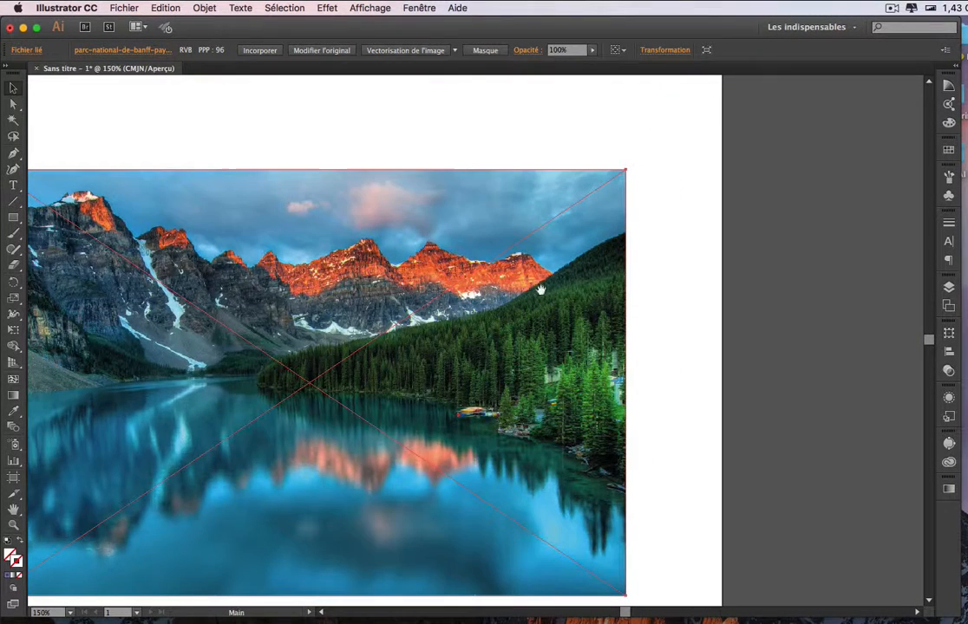
left_click_drag(539, 289, 620, 283)
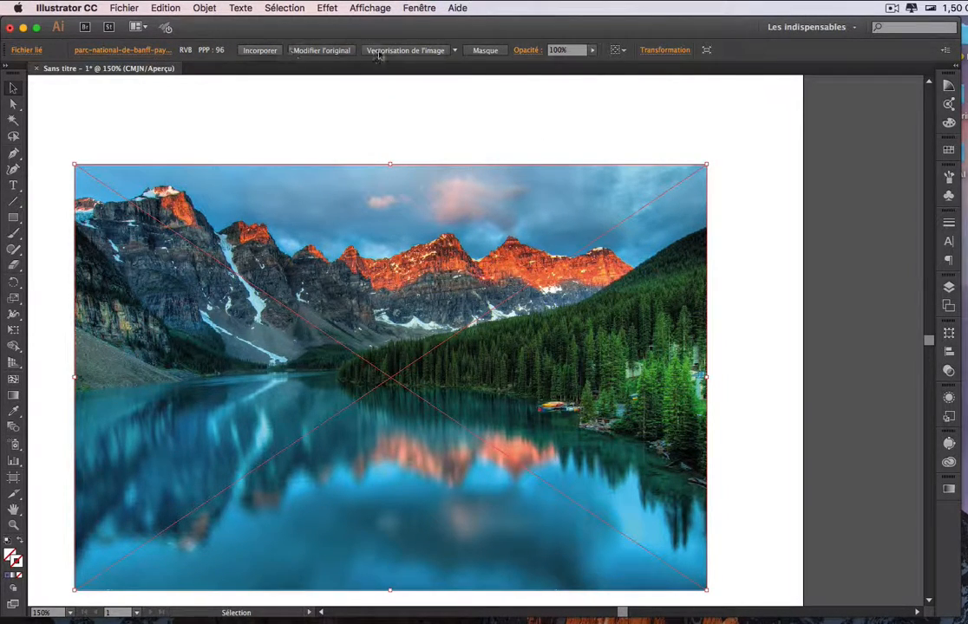
left_click(456, 51)
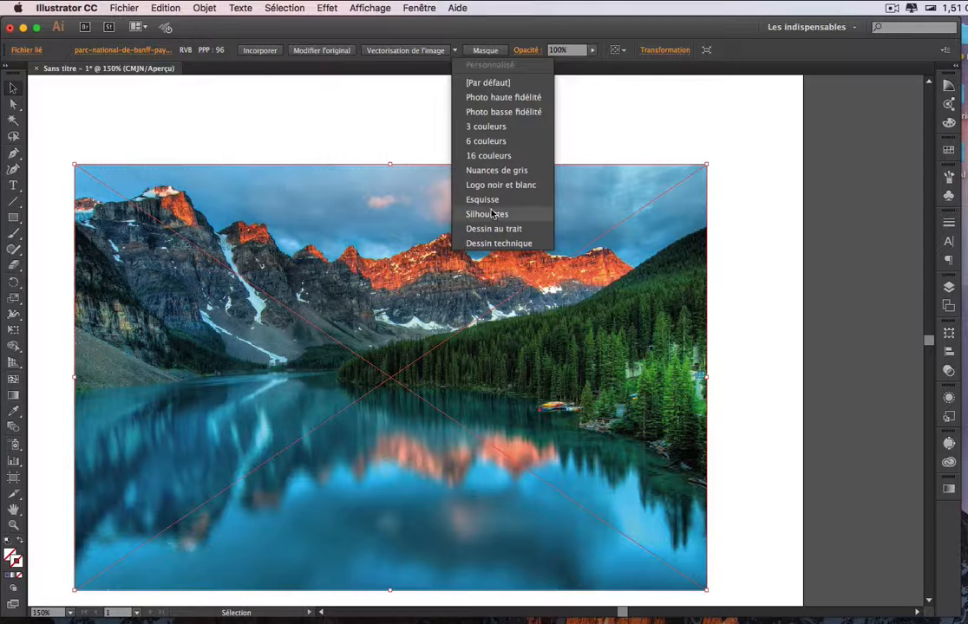
left_click(464, 39)
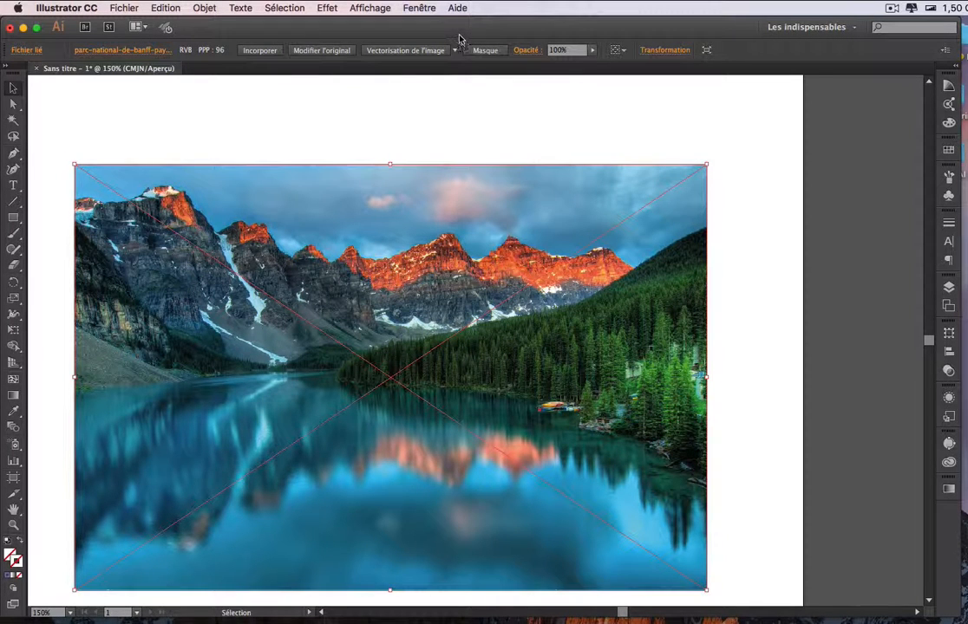
left_click(949, 444)
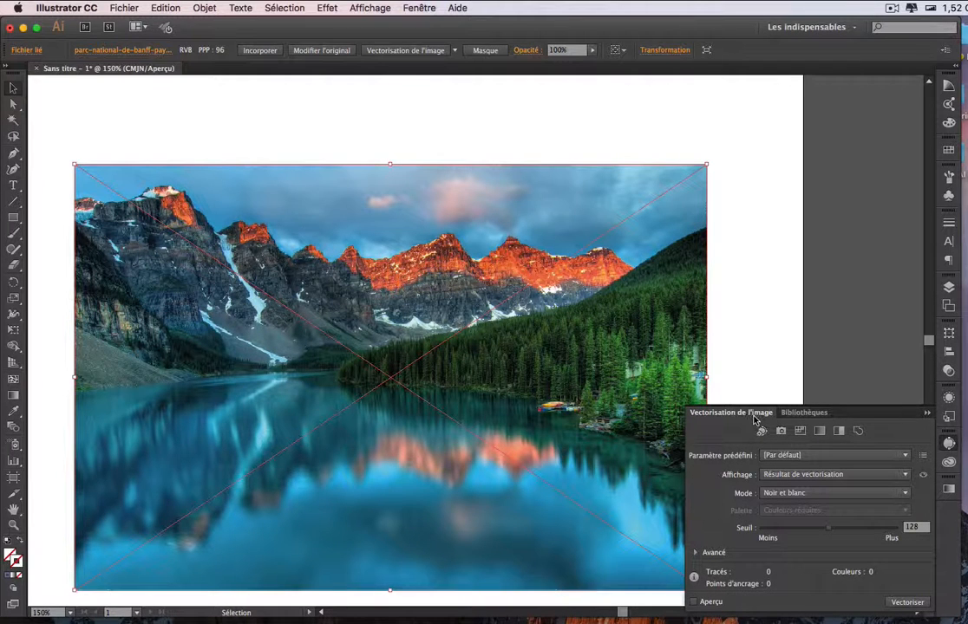
left_click(905, 455)
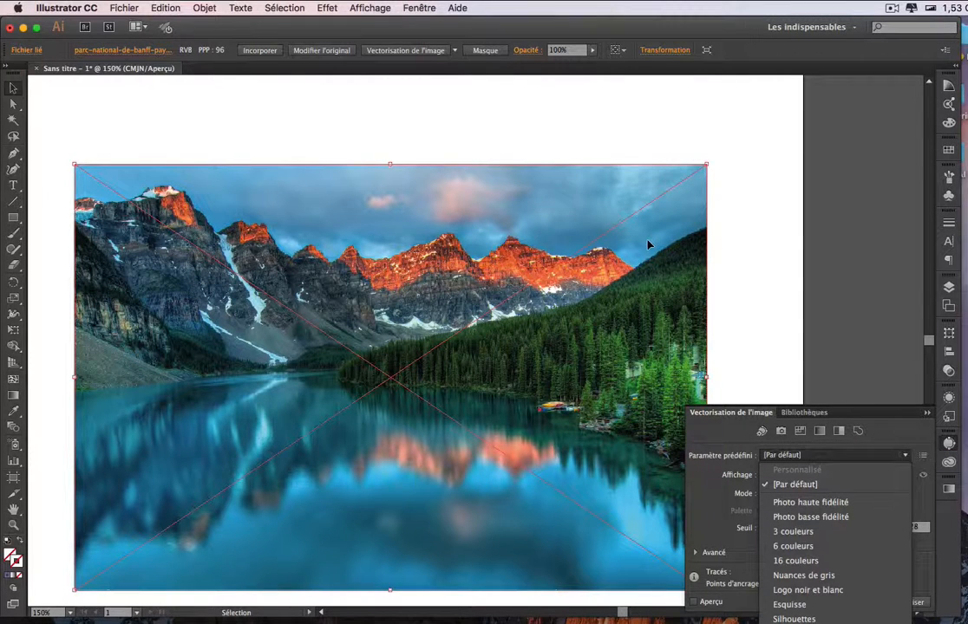
left_click(854, 504)
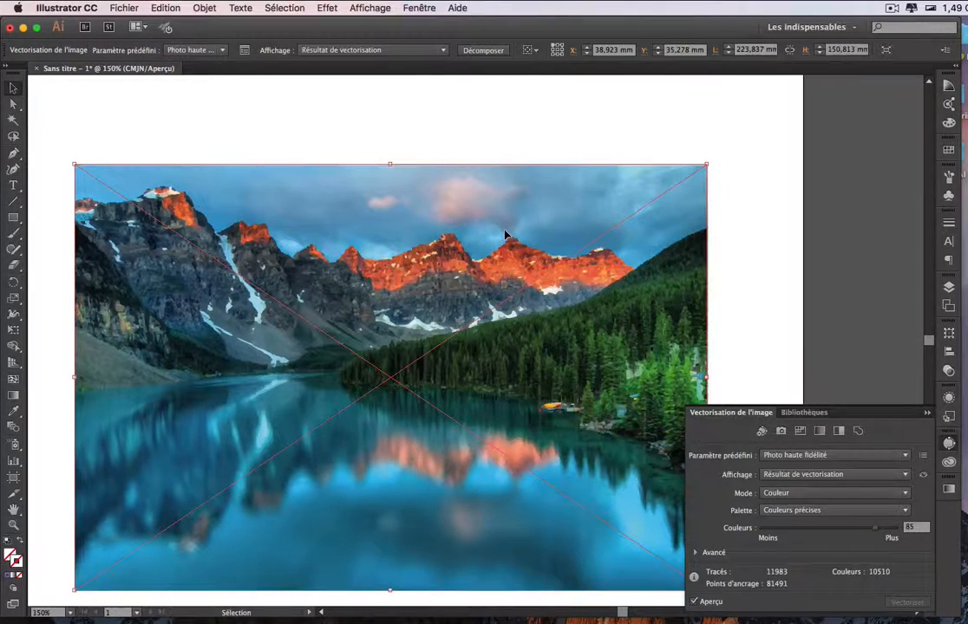
Step: Examine the traced clouds and mountain peaks up close, undoing and redoing the tracing to compare it with the original photo
left_click(539, 112)
key("super+space")
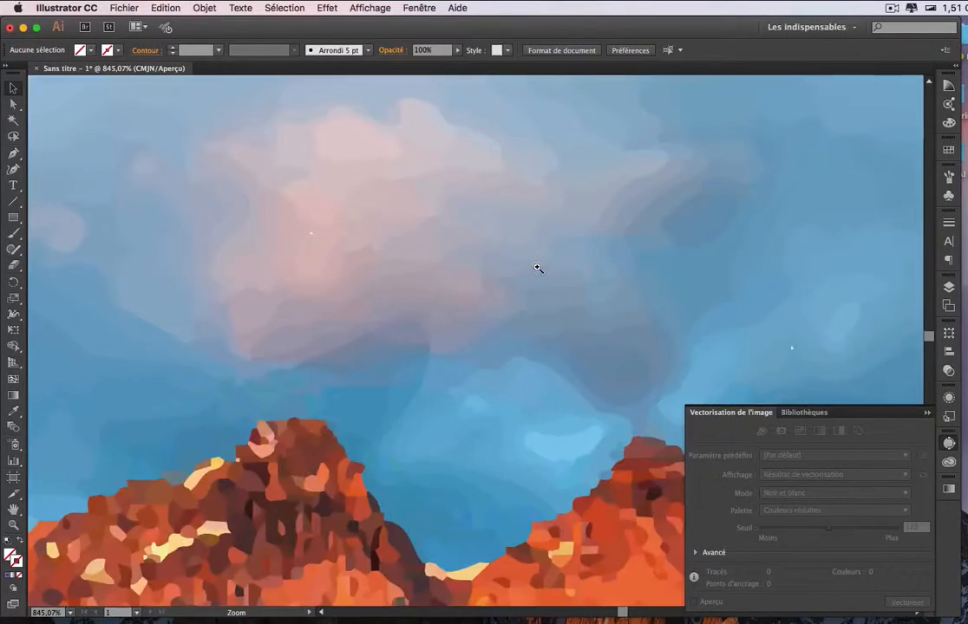
left_click_drag(428, 176, 537, 268)
left_click_drag(563, 310, 628, 261)
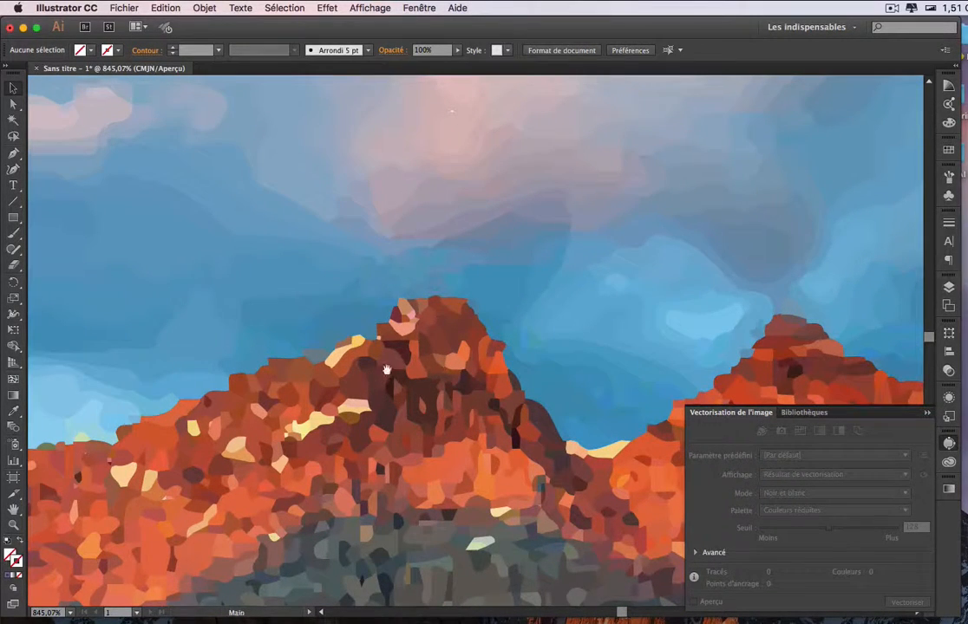
scroll(388, 364, "down", 3)
key("super+z")
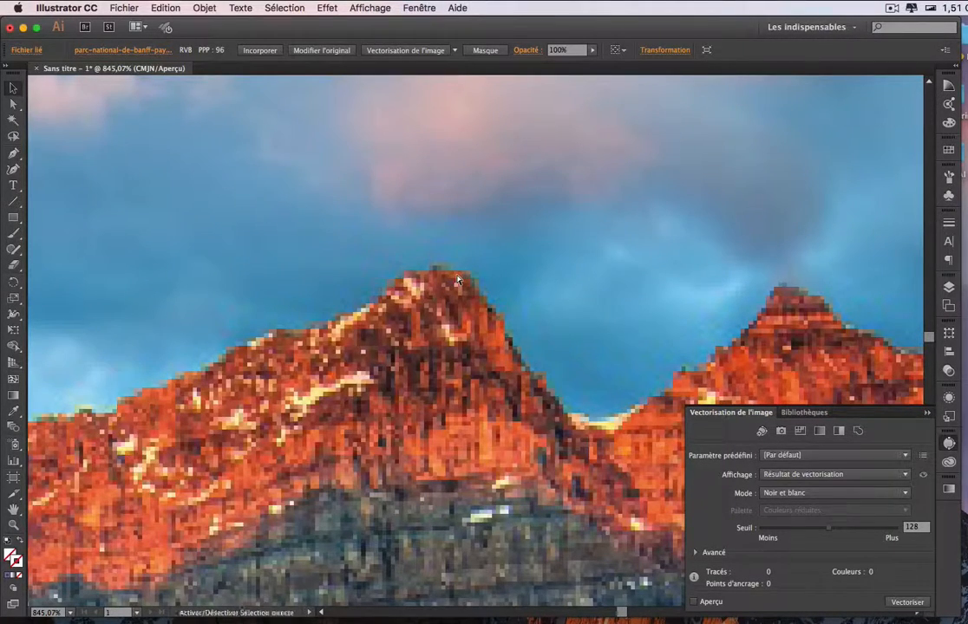
key("super+shift+z")
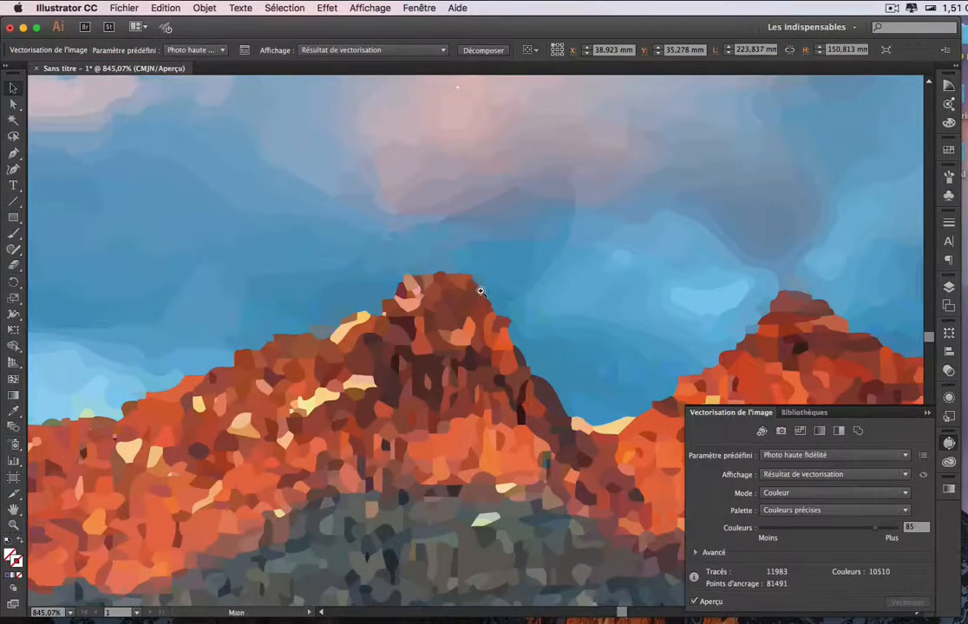
Step: Switch the image tracing preset to 16 couleurs, deselect the image and close the tracing settings
left_click(480, 291, "alt+super")
left_click(480, 291, "alt+super")
left_click(480, 292, "alt+super")
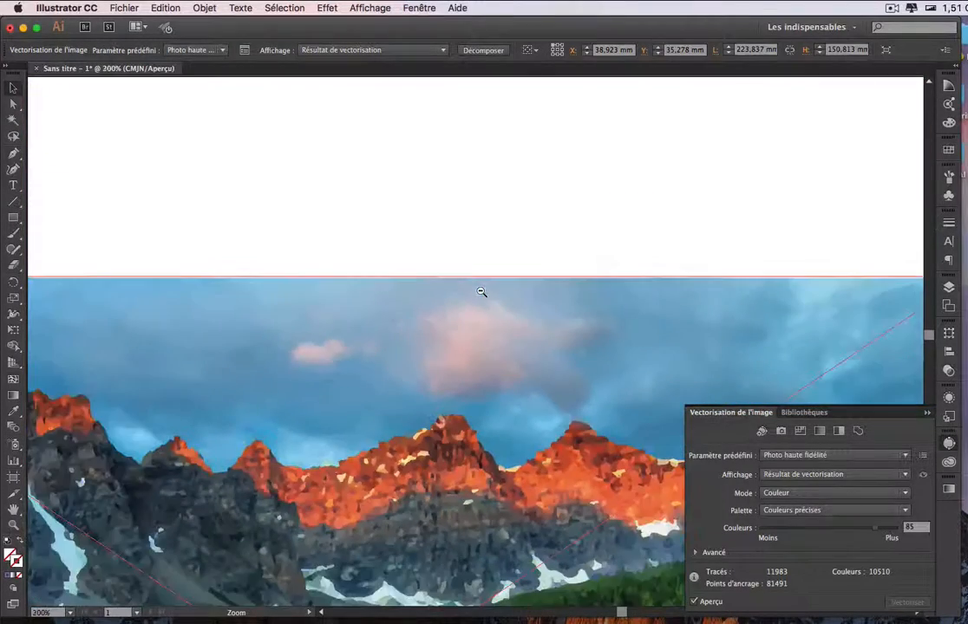
left_click(480, 292, "alt+super")
left_click(480, 293, "alt+super")
left_click_drag(470, 424, 504, 215)
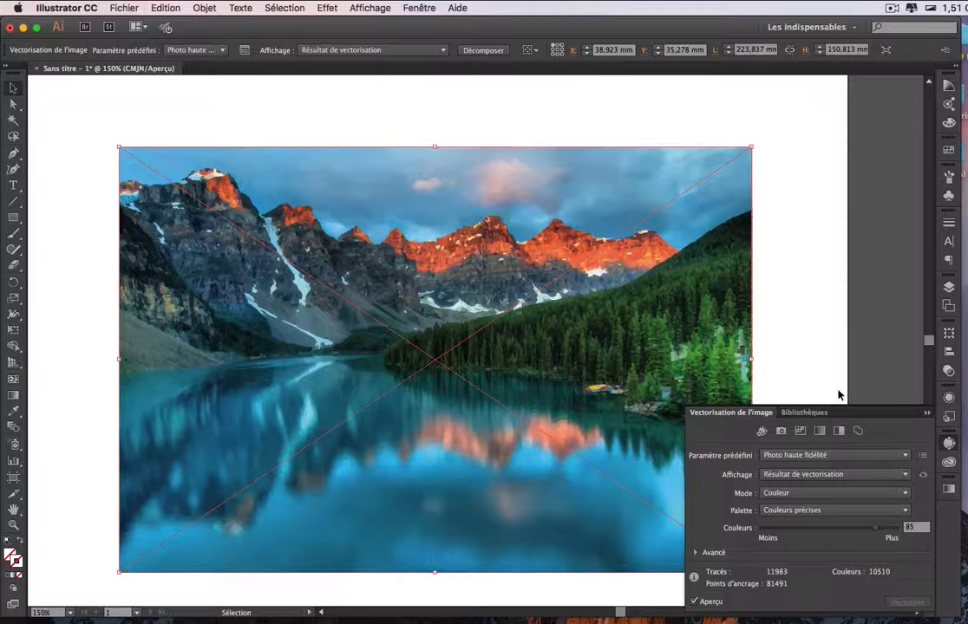
left_click(906, 458)
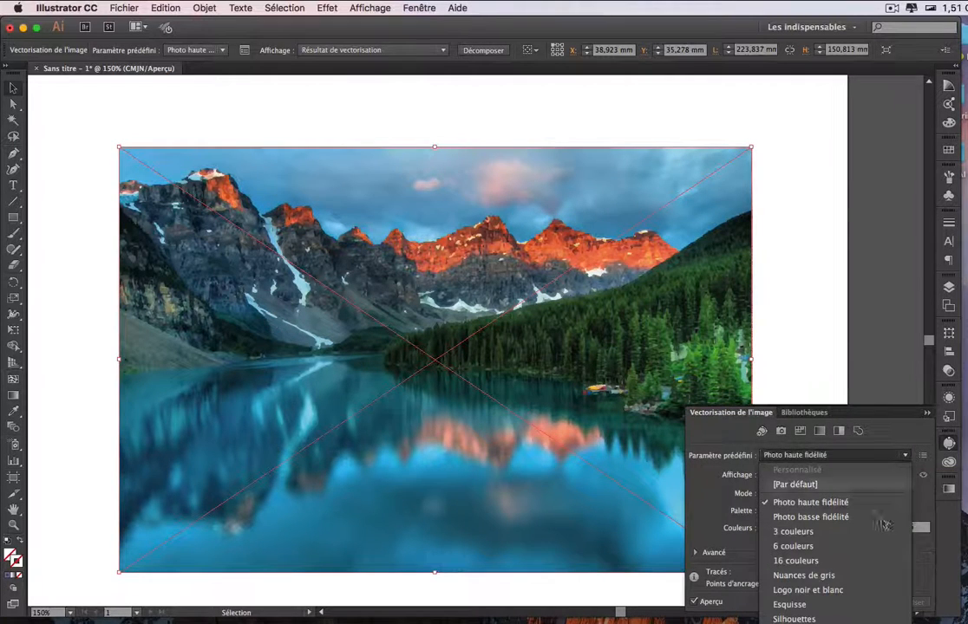
left_click(864, 561)
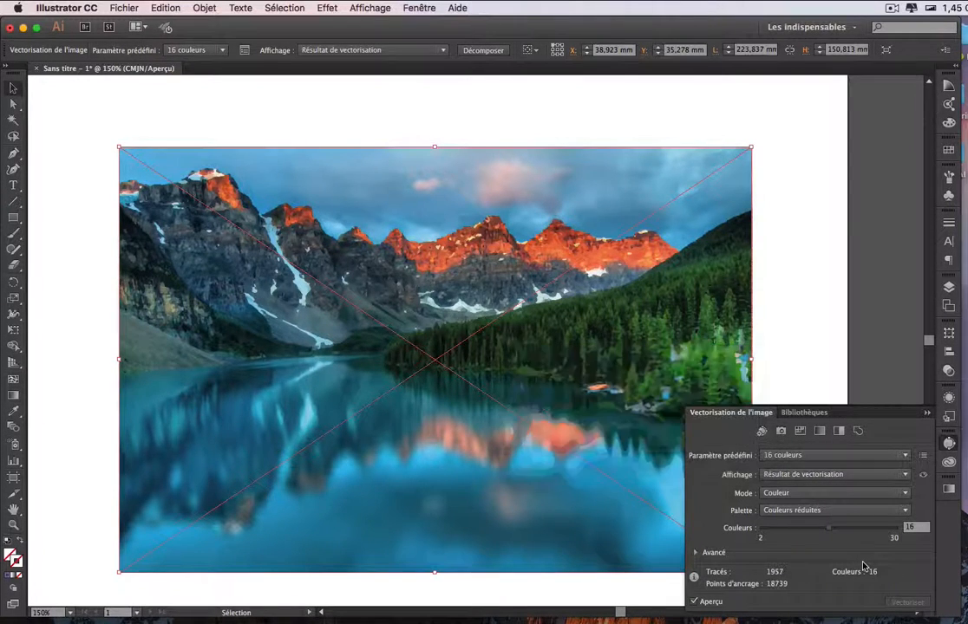
left_click(827, 358)
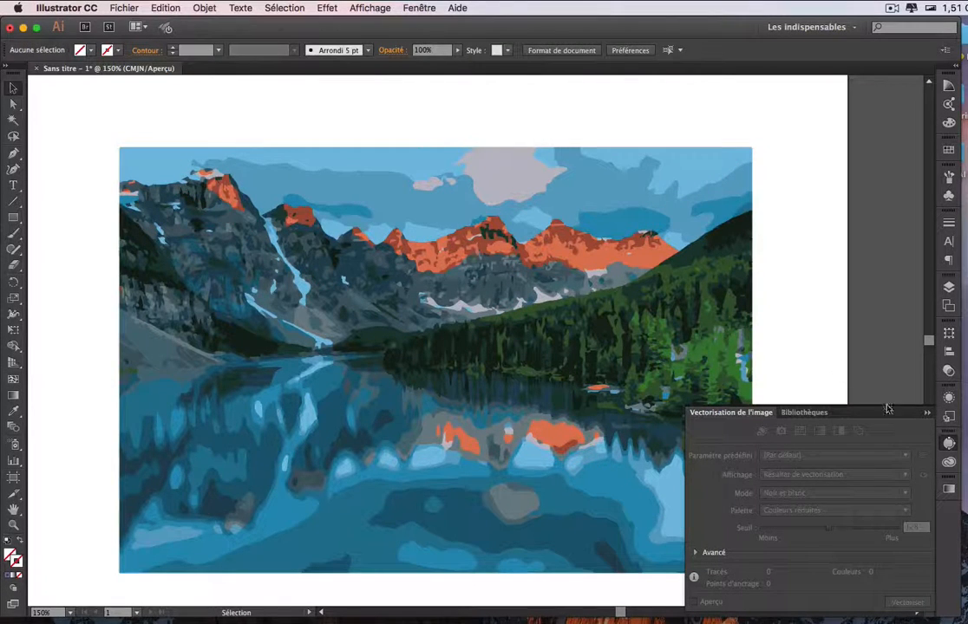
left_click(928, 412)
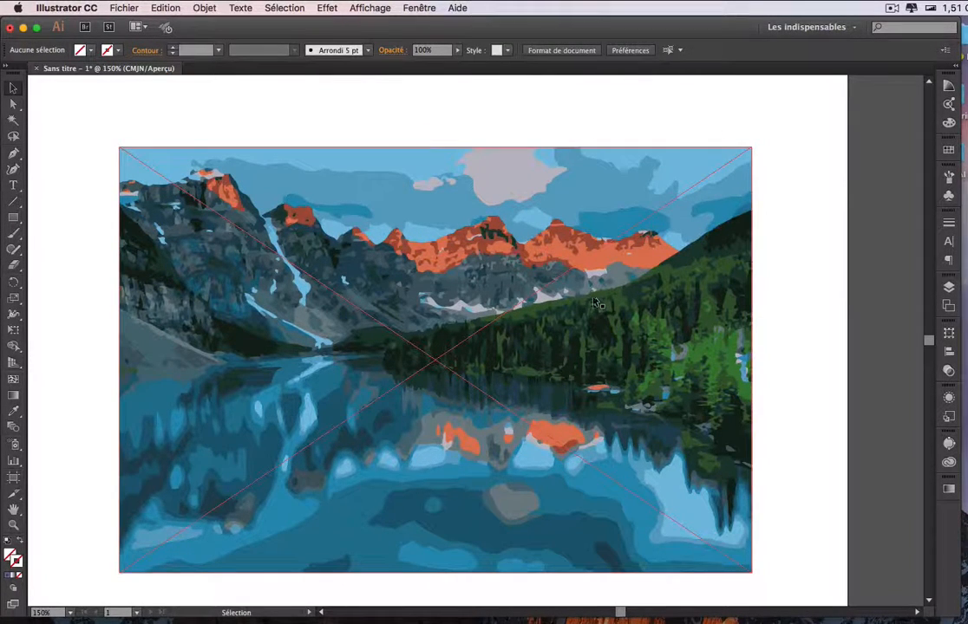
Step: Shift the traced image slightly upward, expand the tracing into editable vector paths and deselect it
left_click_drag(512, 246, 512, 234)
key("super+y")
key("super+y")
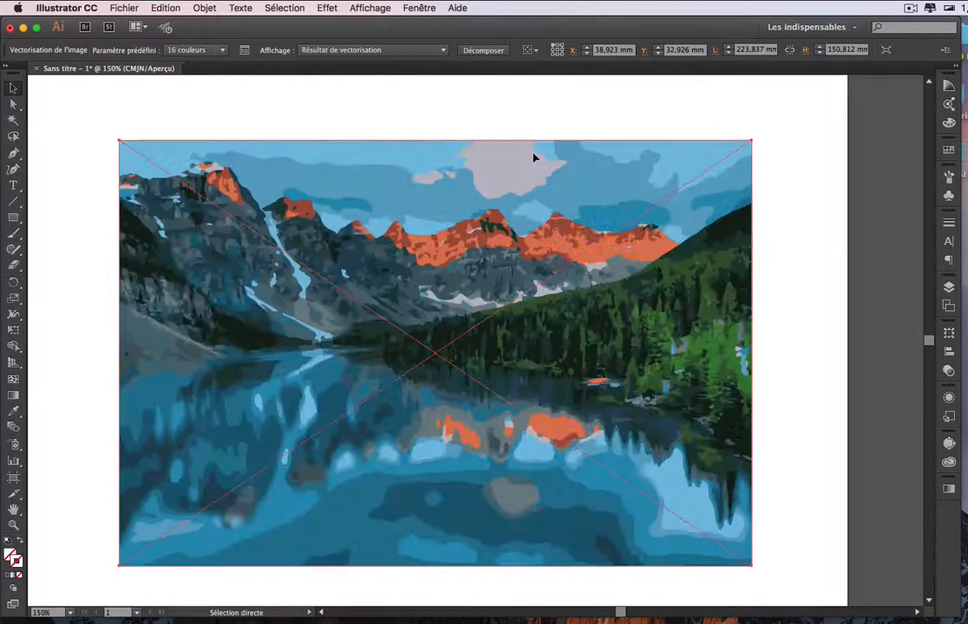
key("v")
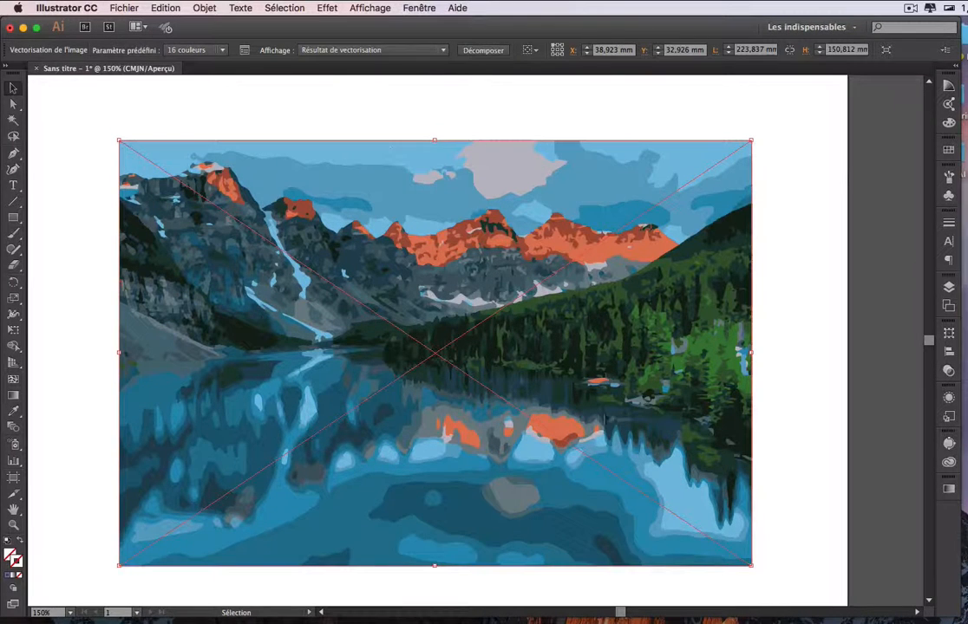
left_click(492, 54)
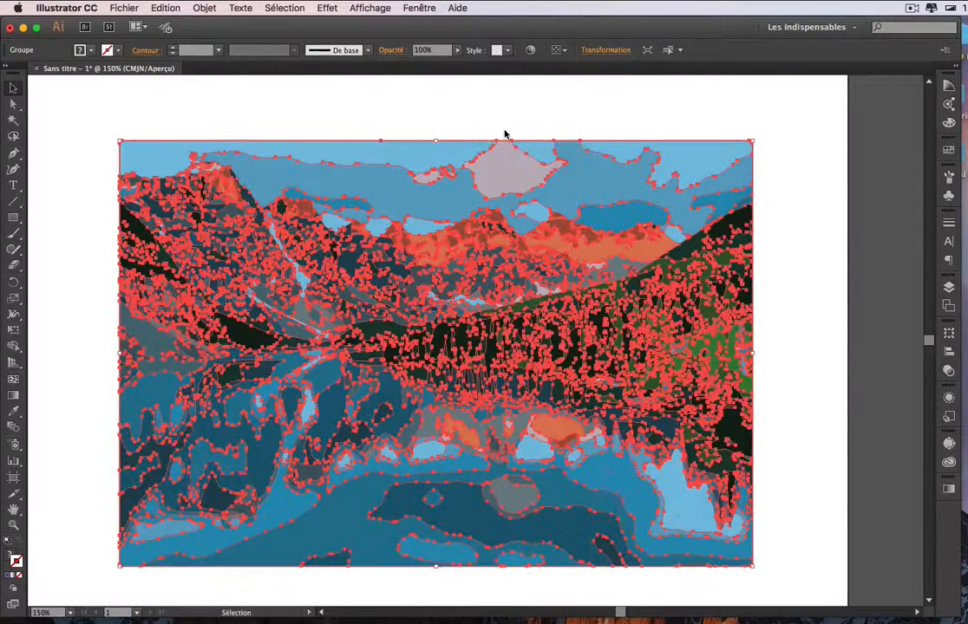
left_click(507, 128)
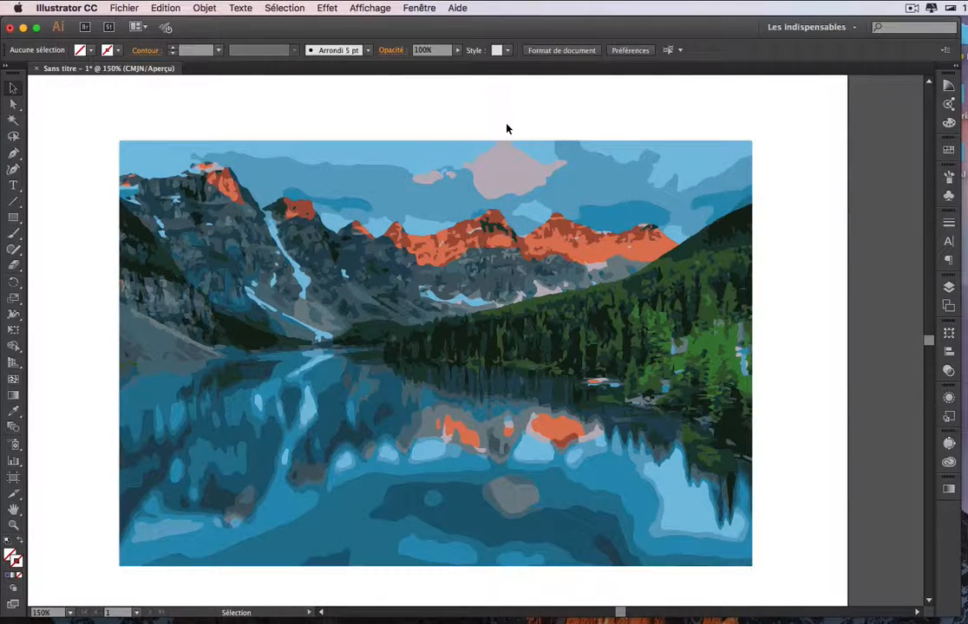
Step: Examine the expanded vector shapes of the sky, mountains and forest up close, first as a group and with Direct Selection
left_click_drag(395, 119, 564, 283)
left_click(563, 284)
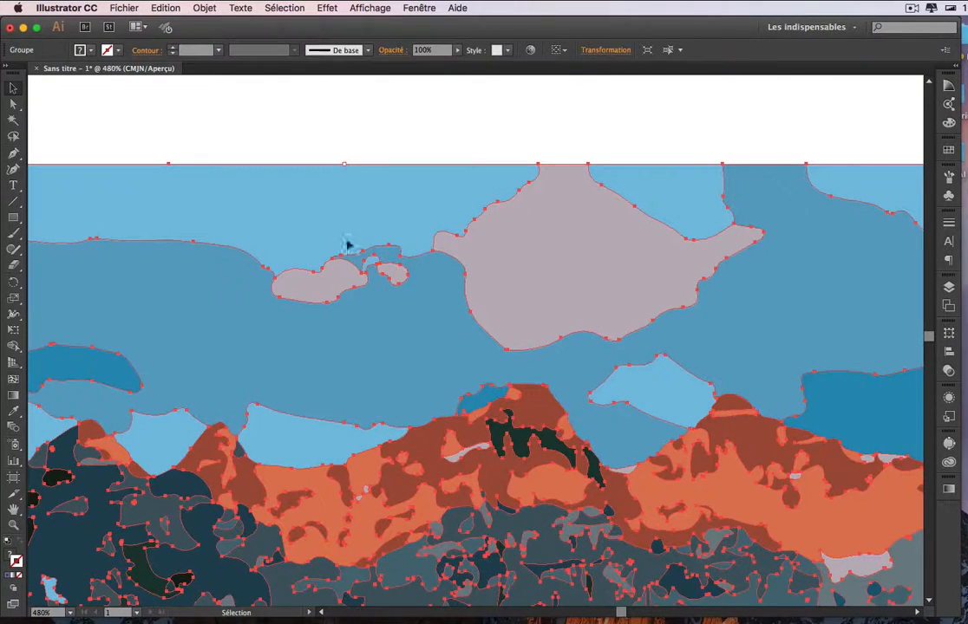
left_click(14, 104)
left_click(209, 109)
key("space")
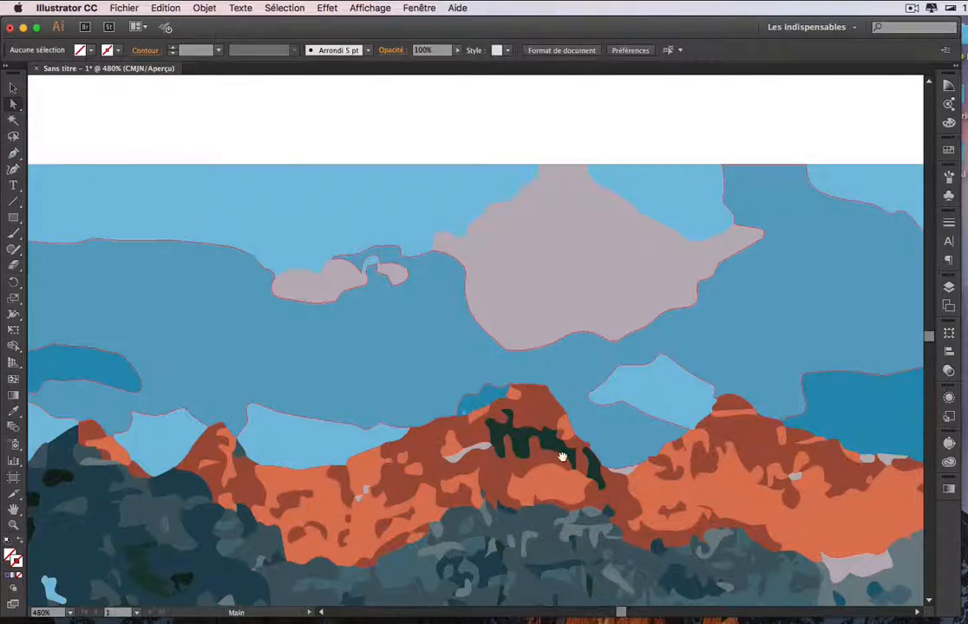
left_click_drag(559, 467, 610, 313)
left_click(593, 351, "alt+super")
left_click(593, 351, "alt+super")
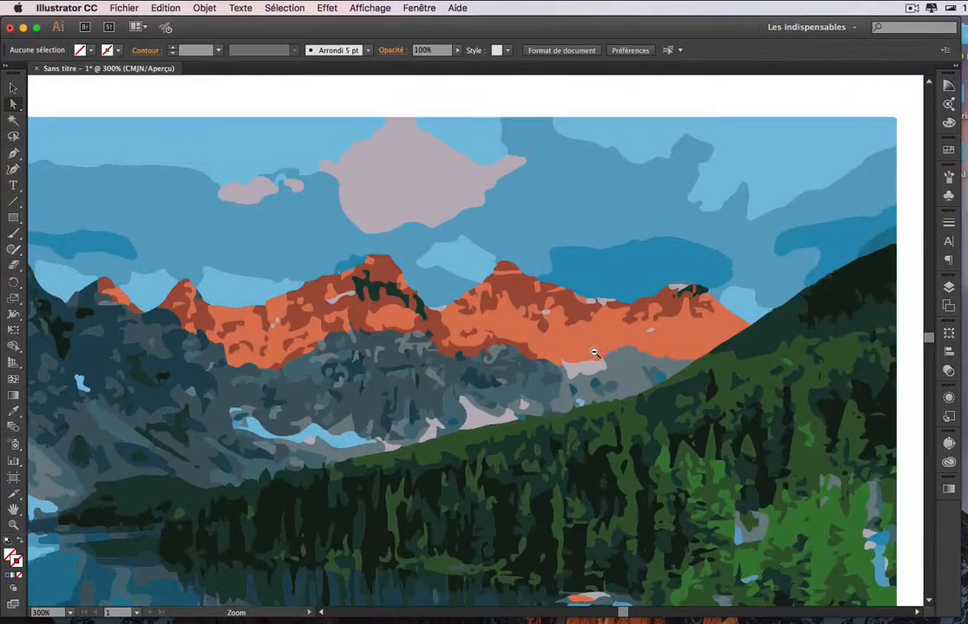
left_click(593, 351, "alt+super")
left_click_drag(556, 414, 649, 277)
left_click(595, 336, "alt+super")
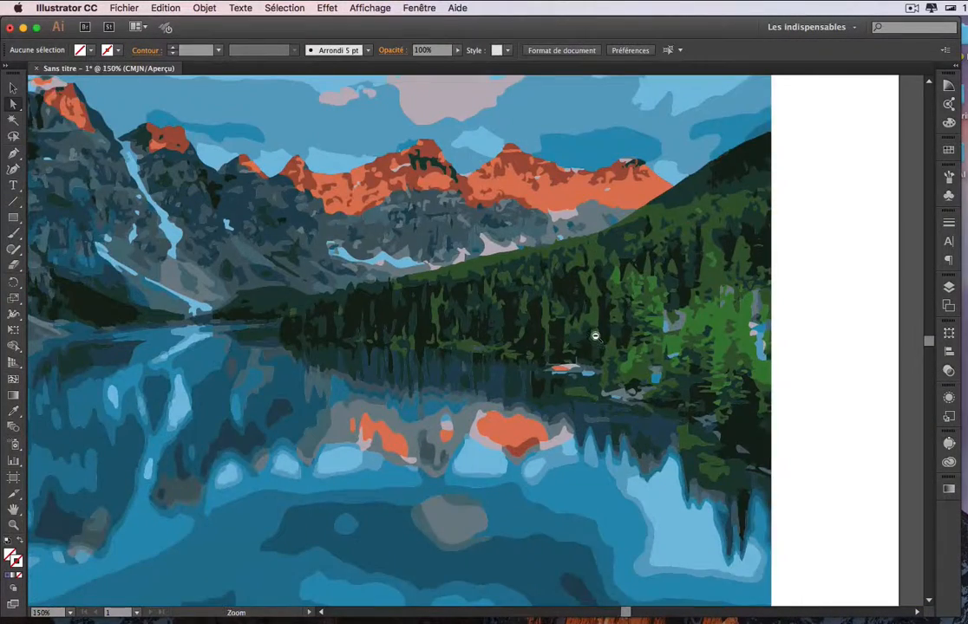
left_click_drag(545, 339, 634, 340)
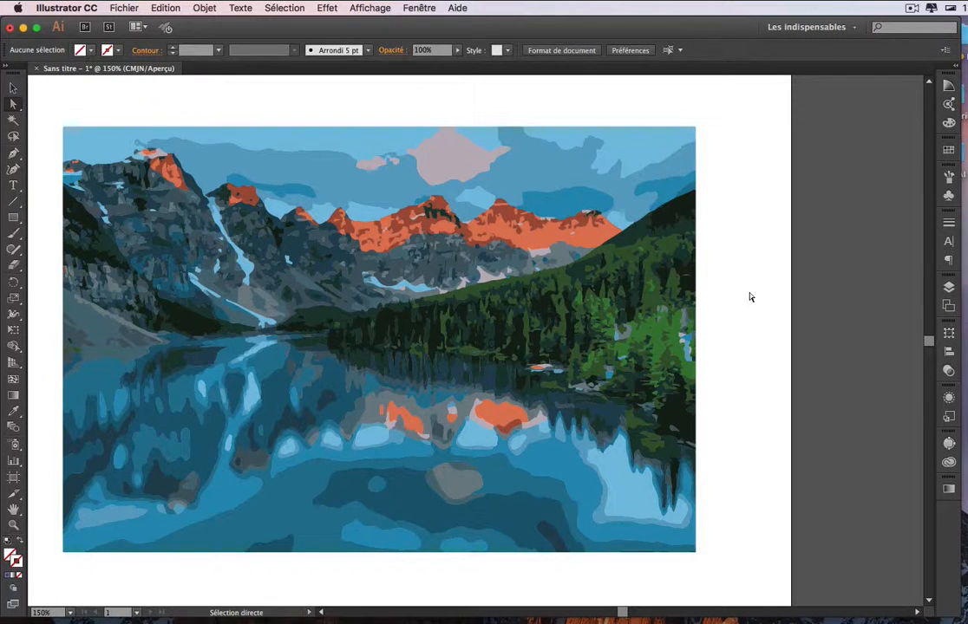
Step: Select the orange shape on the right-hand sunlit peak and try light green and light orange fills on it
left_click(538, 246)
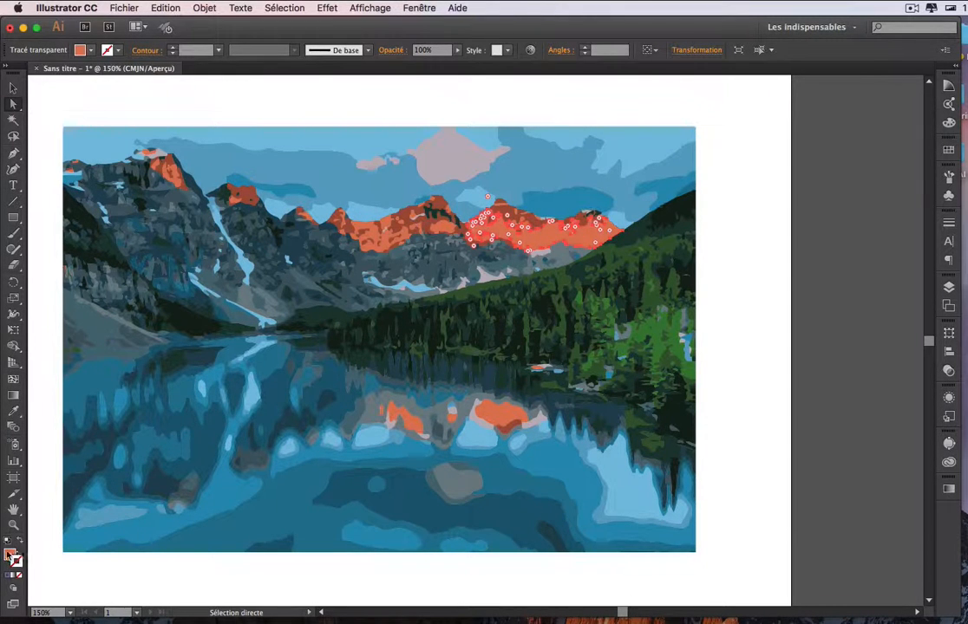
left_click(10, 555)
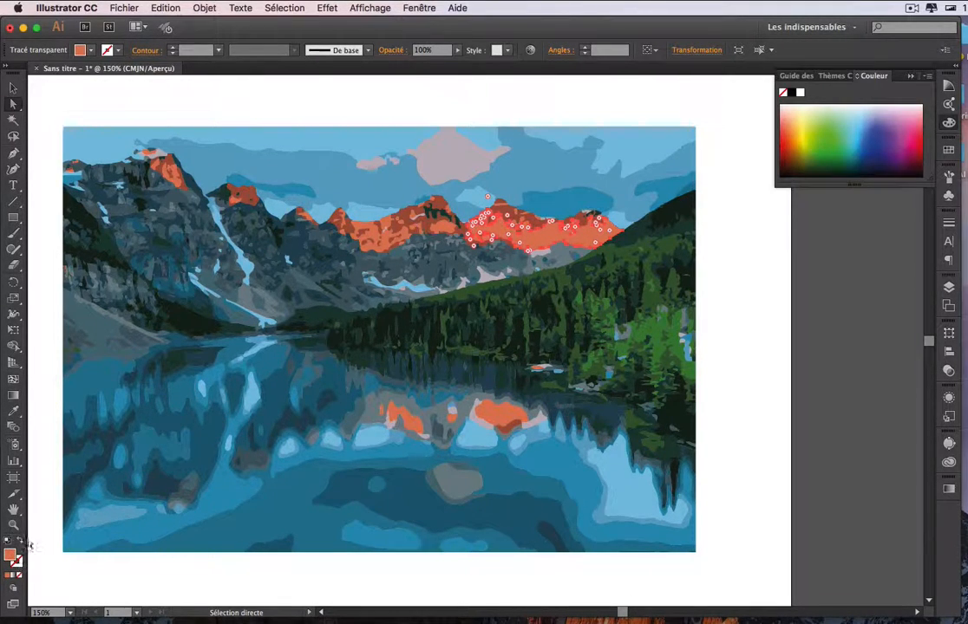
left_click(908, 76)
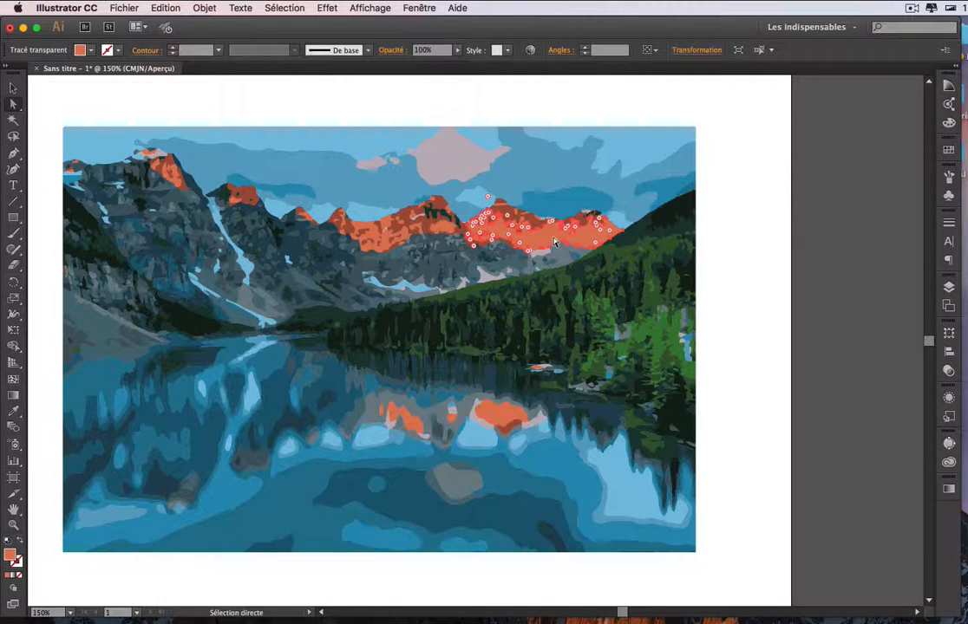
left_click(948, 126)
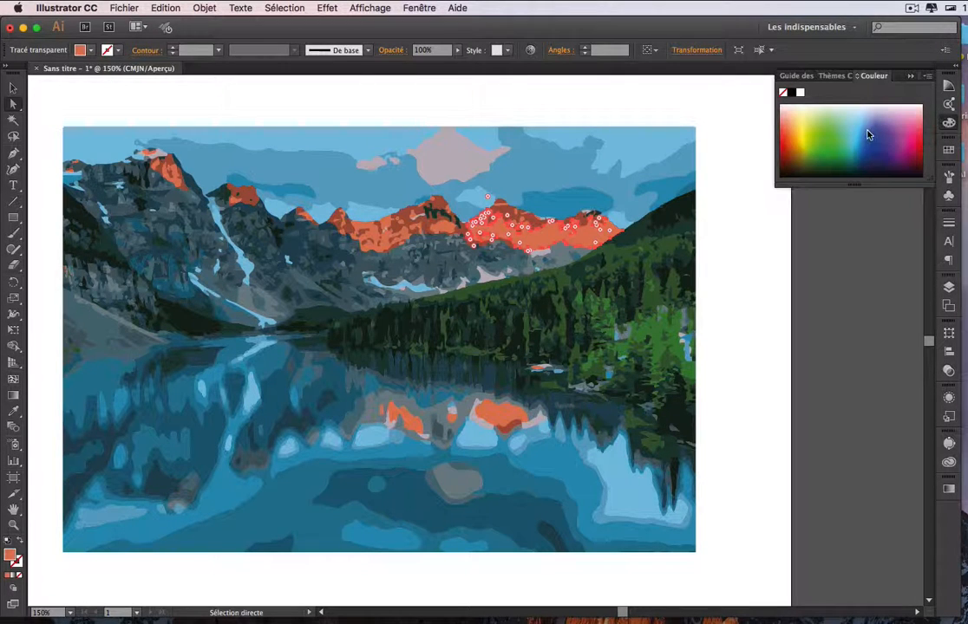
left_click(826, 113)
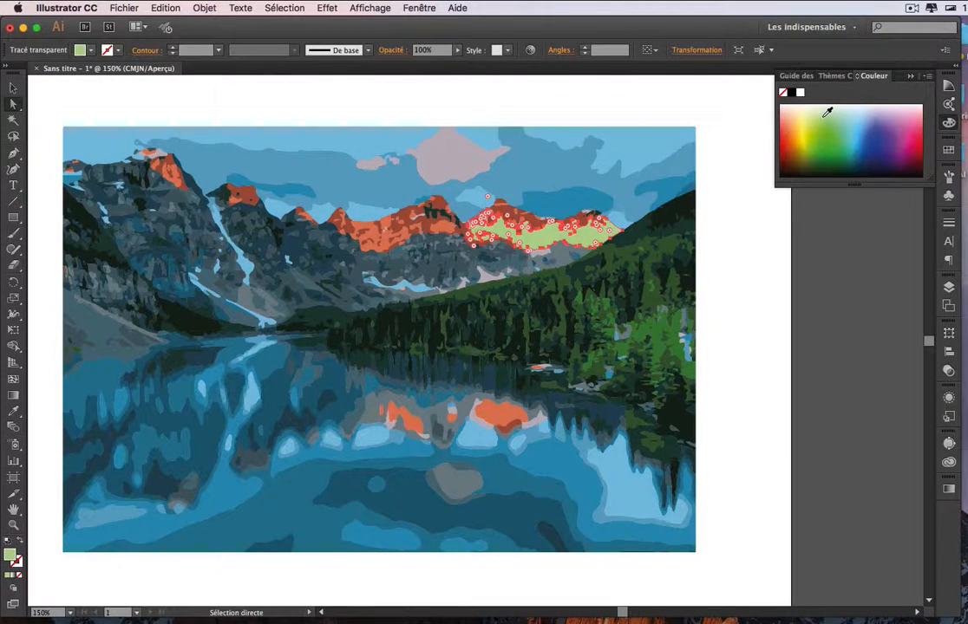
left_click_drag(824, 116, 789, 125)
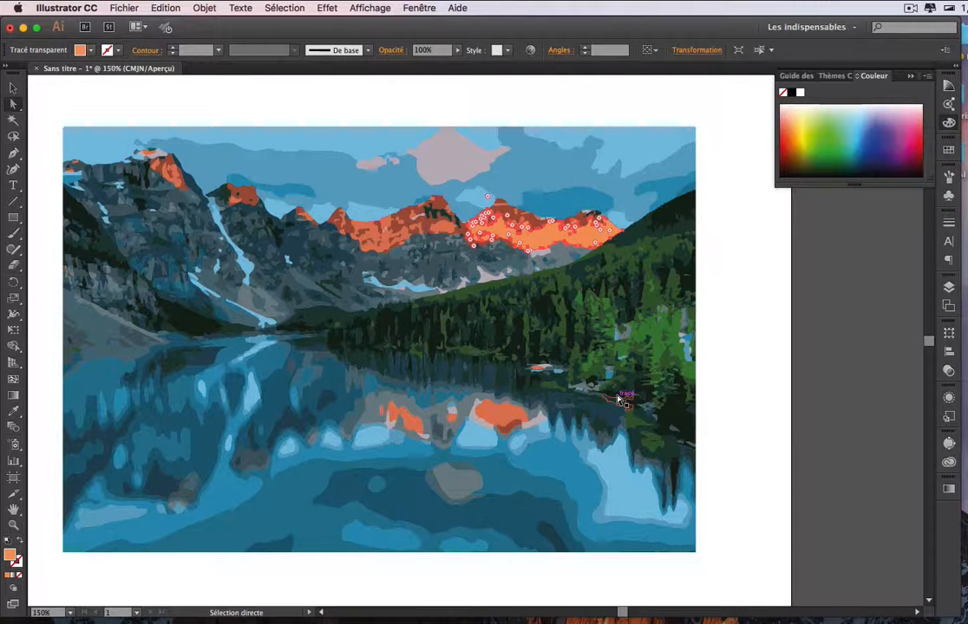
Step: Undo the fill colour changes on the right-hand peak shape
key("super+z")
key("super+z")
key("super+z")
key("super+z")
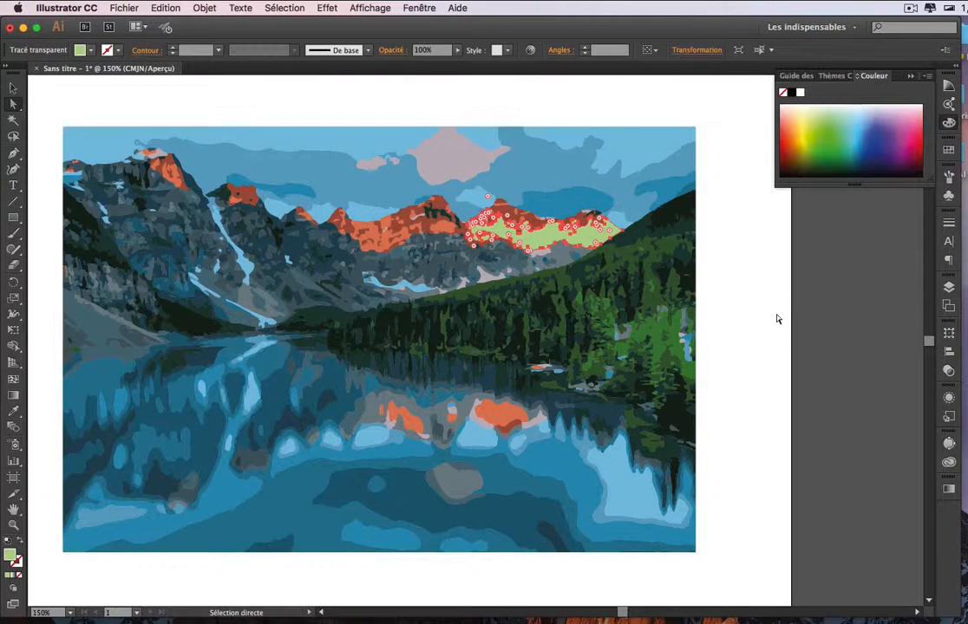
key("super+z")
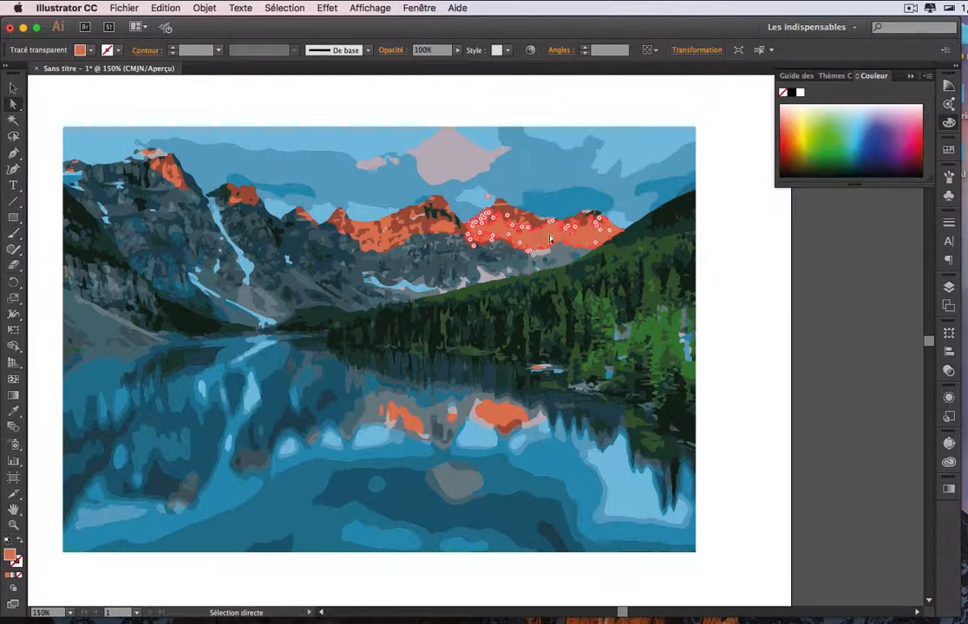
Step: Select every shape with the same appearance as the orange peak shape, recolour them all pale pink and deselect
left_click(286, 8)
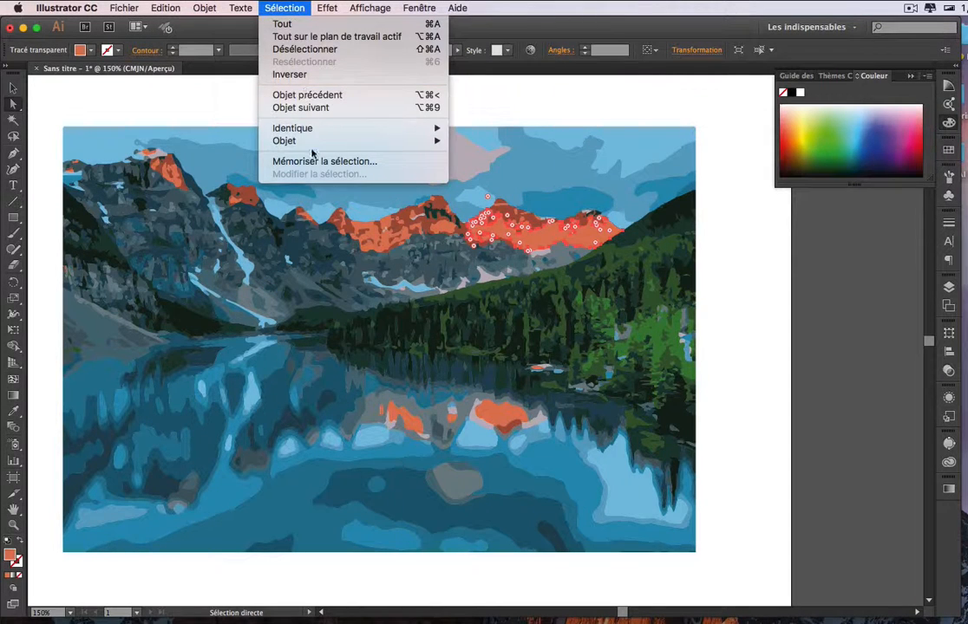
mouse_move(312, 135)
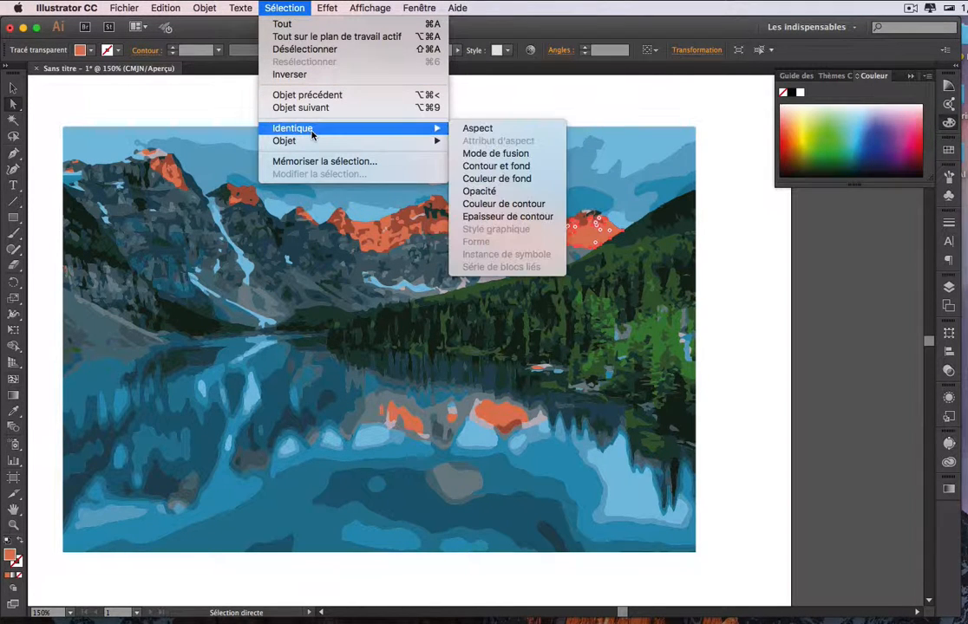
left_click(472, 128)
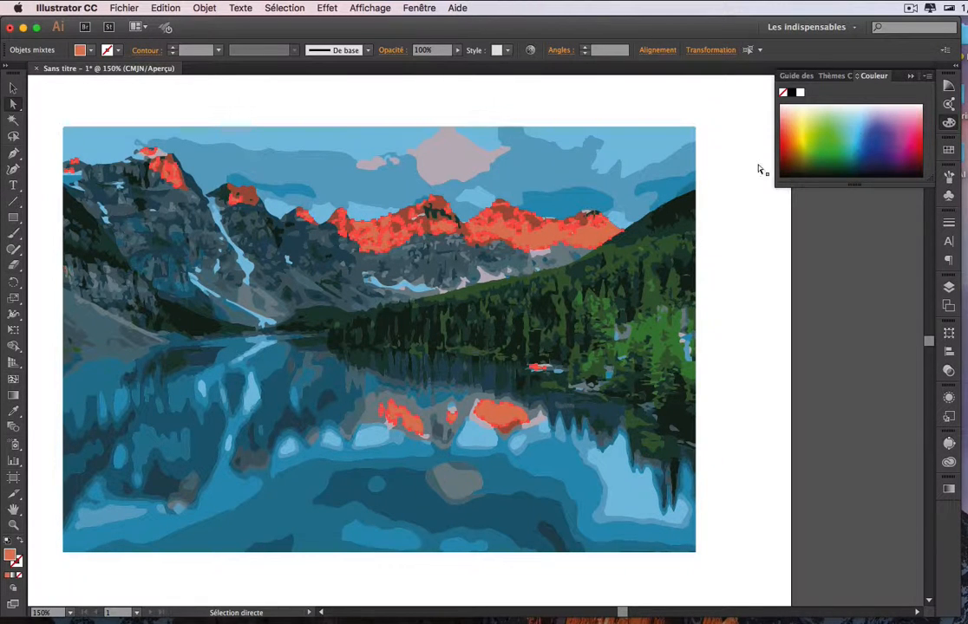
left_click(841, 114)
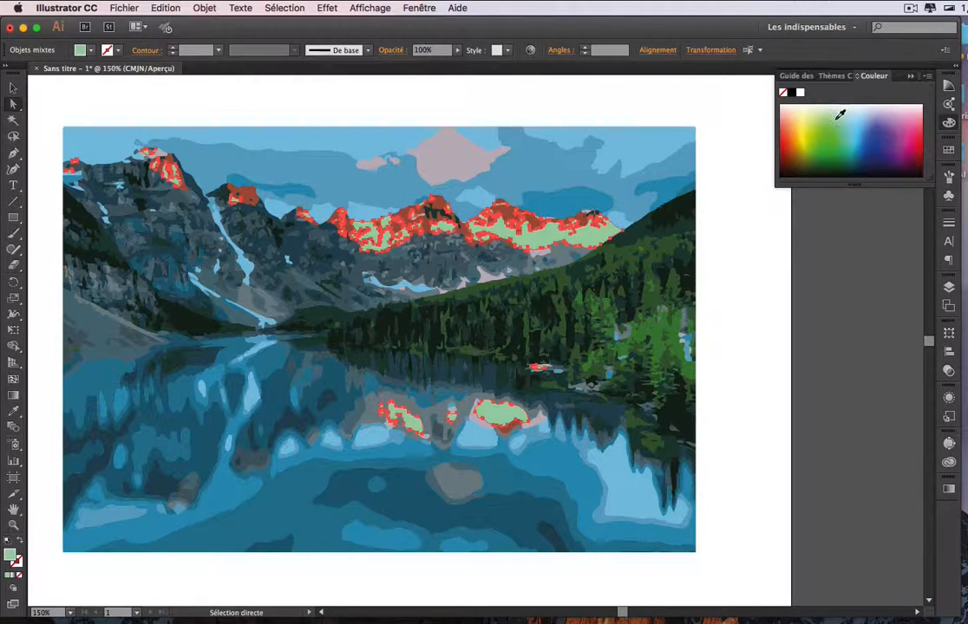
left_click(897, 107)
left_click_drag(897, 107, 915, 108)
left_click(912, 115)
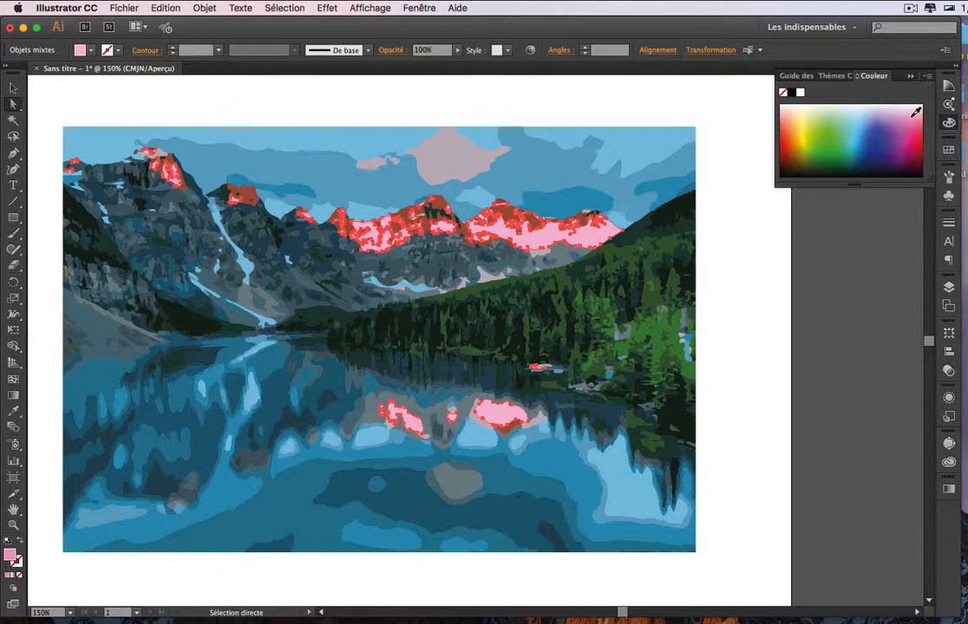
left_click(915, 105)
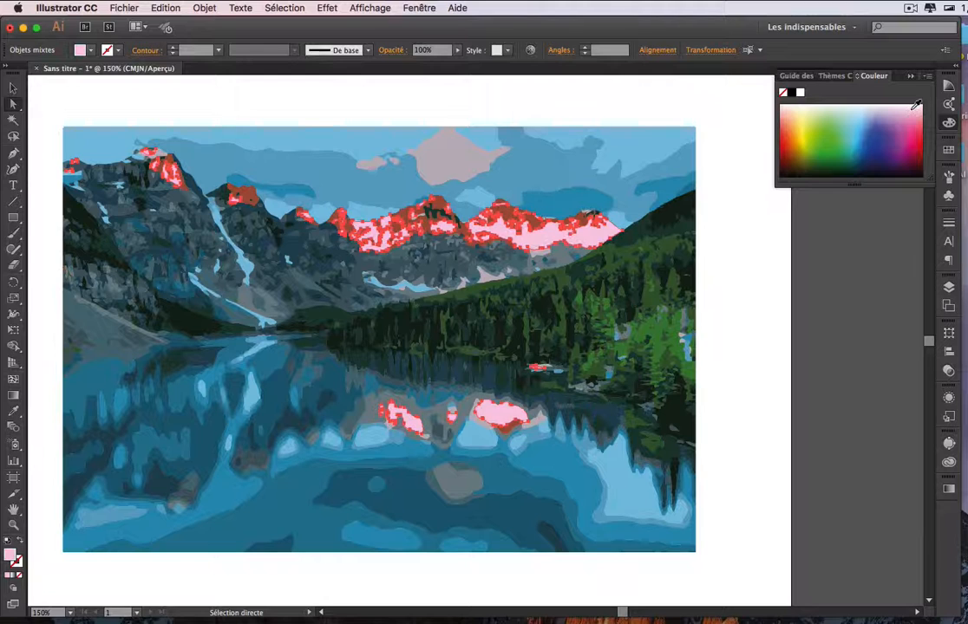
left_click(738, 202)
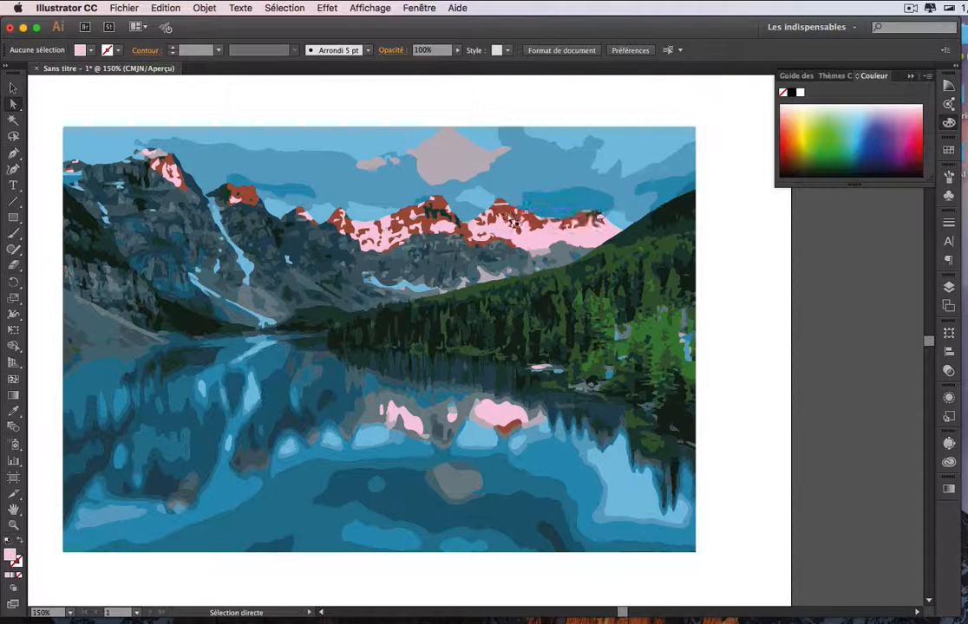
Step: Select a dark red peak shape and all shapes of identical appearance, fill them with pale pink and deselect
left_click(509, 218)
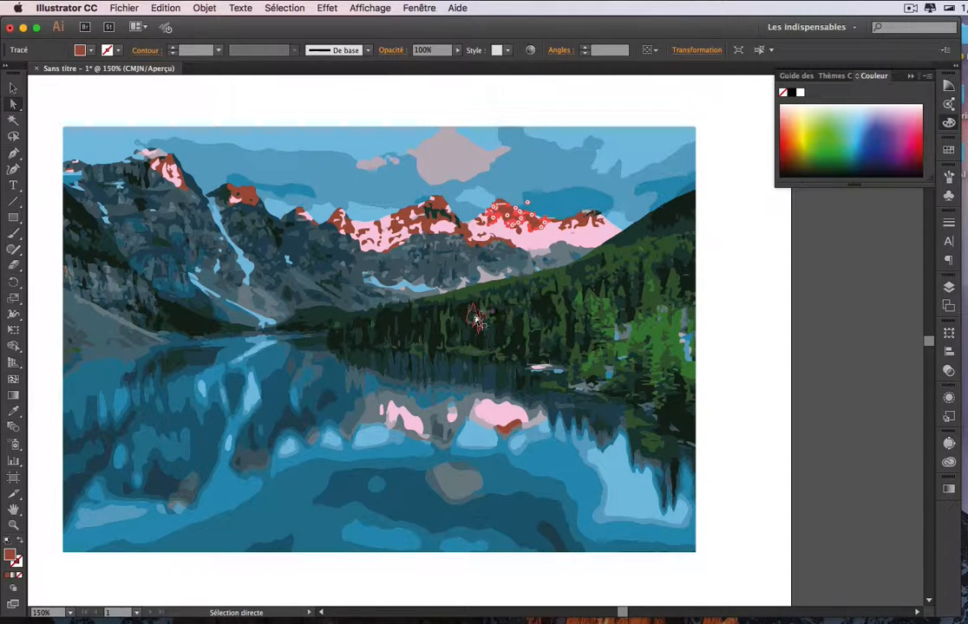
left_click(267, 9)
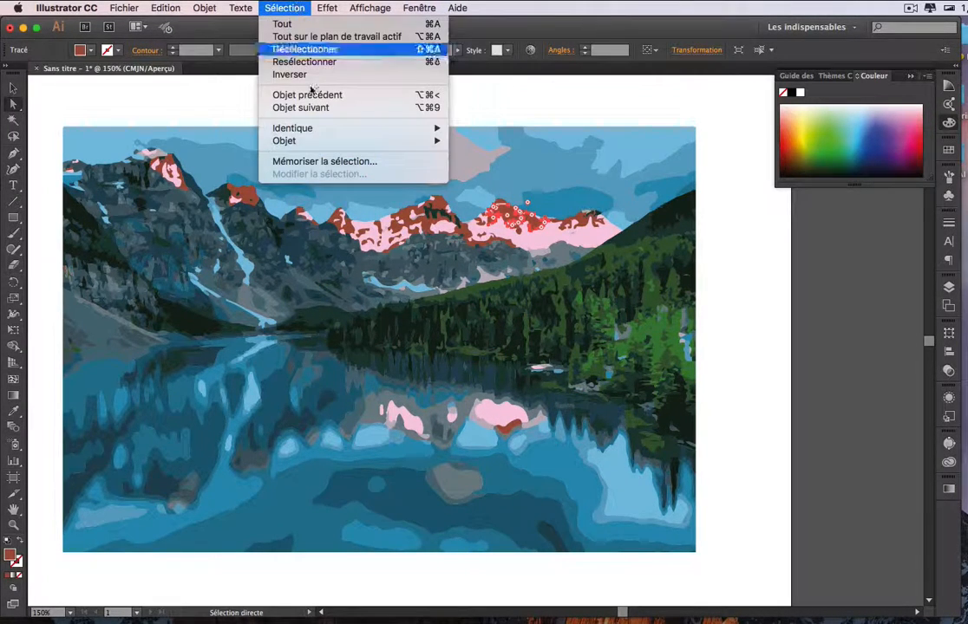
mouse_move(320, 130)
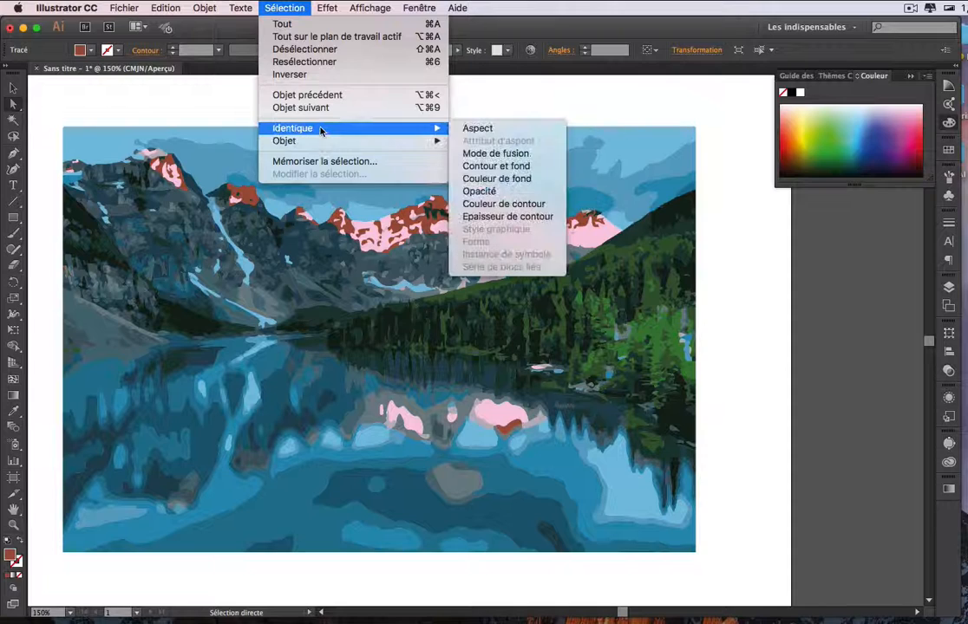
left_click(495, 130)
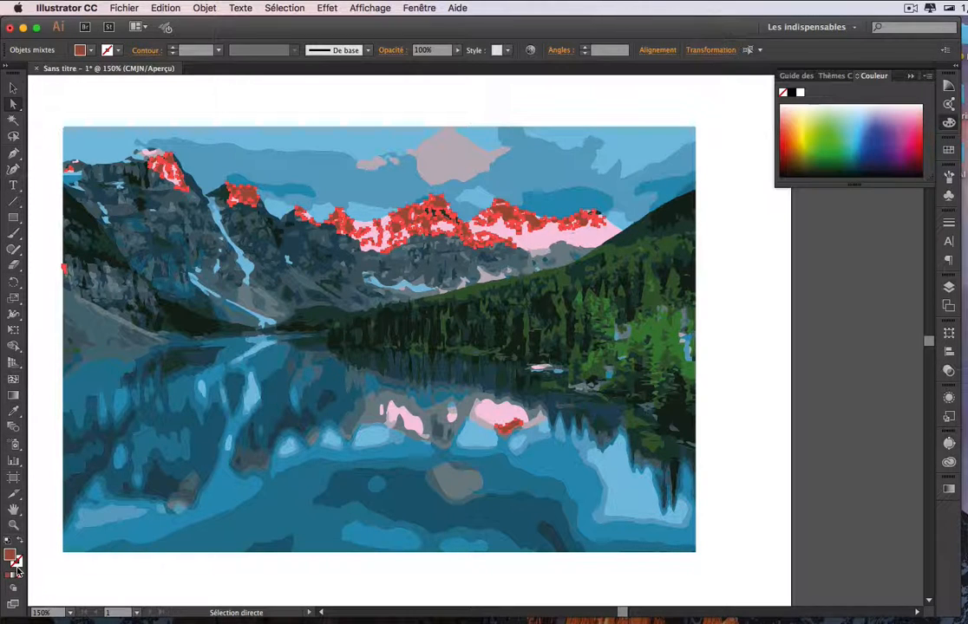
left_click(842, 123)
left_click_drag(839, 127, 921, 111)
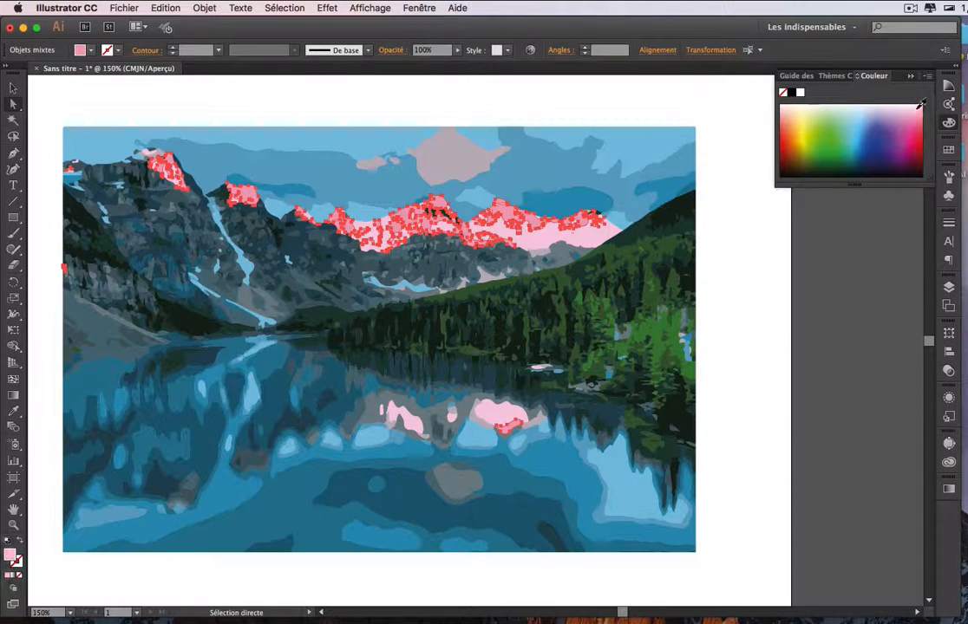
left_click(764, 212)
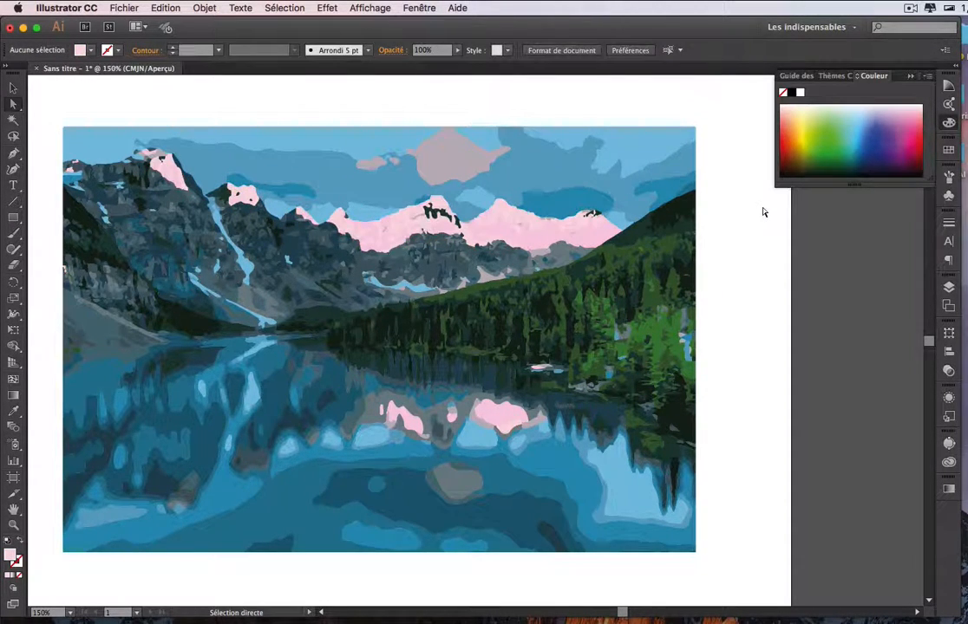
Step: Inspect the separate green and dark shapes of the forest by selecting them one at a time, ending with nothing selected
left_click(655, 301)
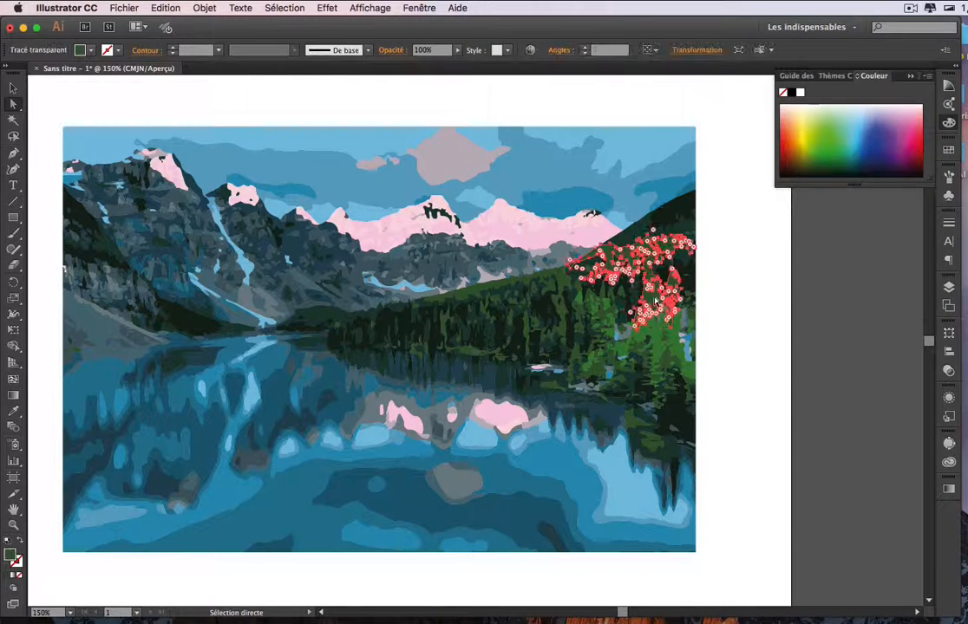
left_click(476, 293)
left_click(463, 314)
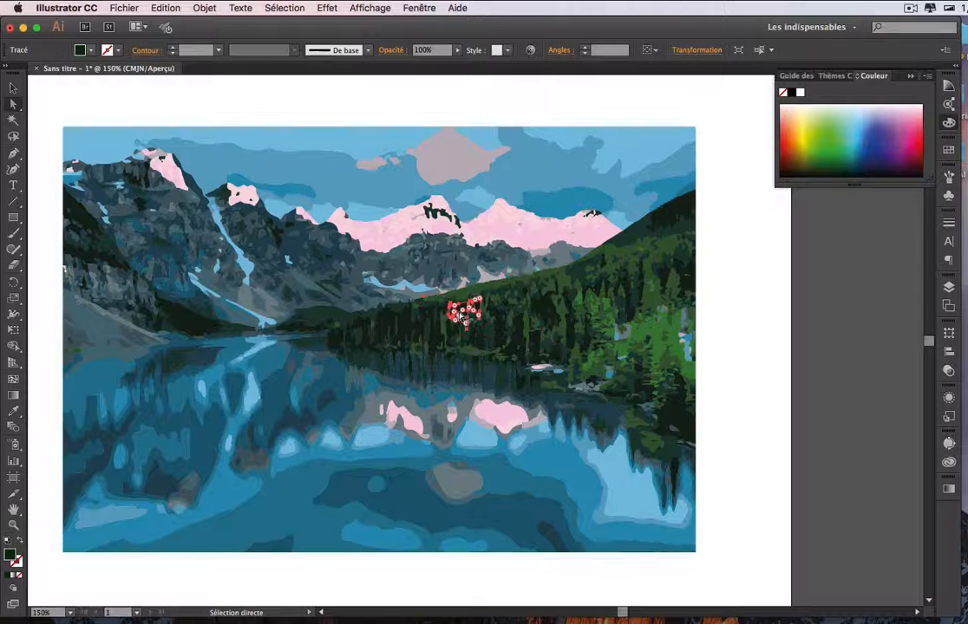
left_click(435, 311)
left_click(411, 321)
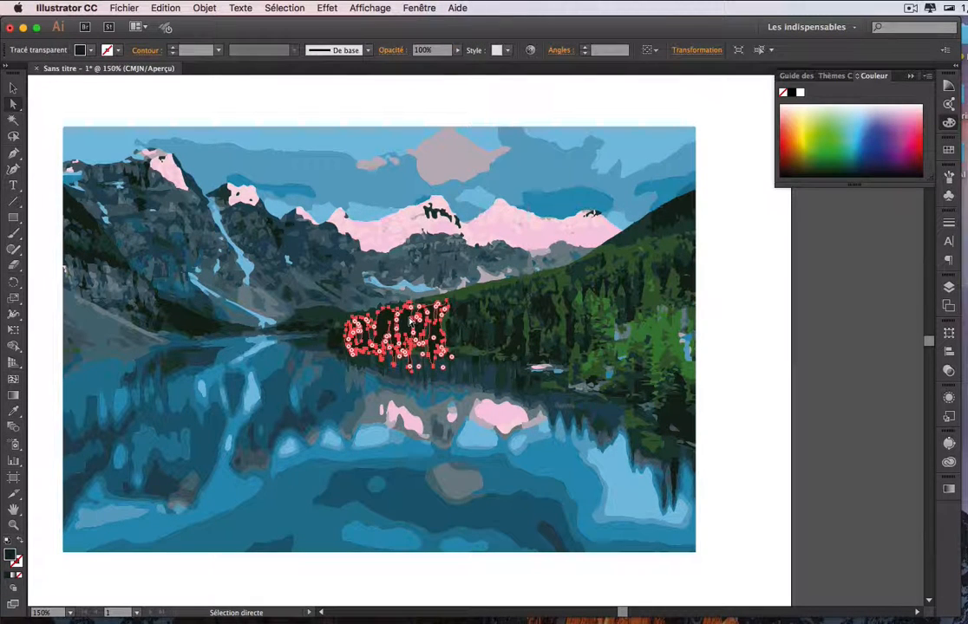
left_click(803, 286)
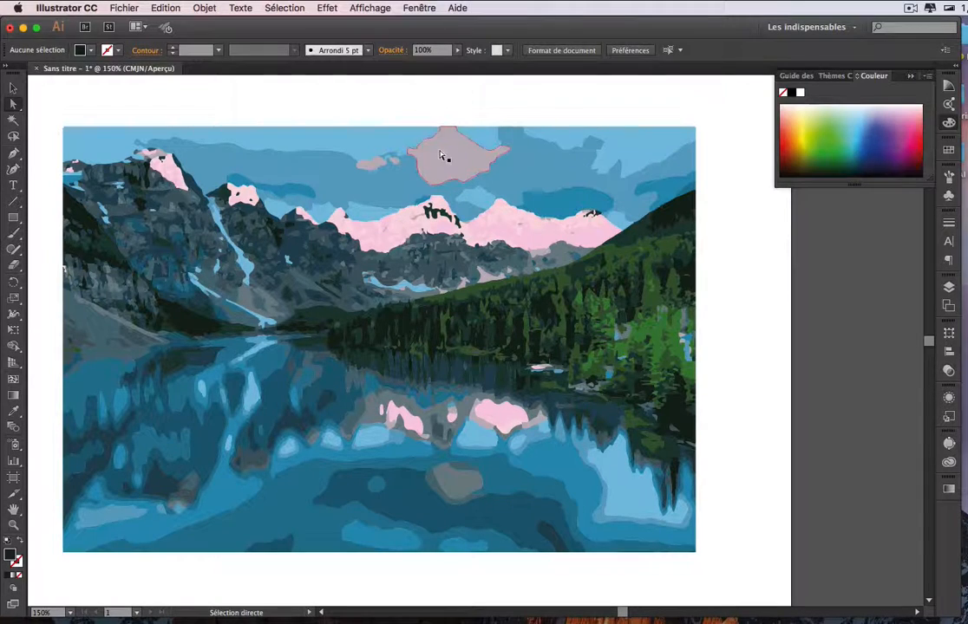
Step: Select the dark shape atop the forested slope along with all shapes of the same appearance
left_click(685, 219)
left_click(286, 8)
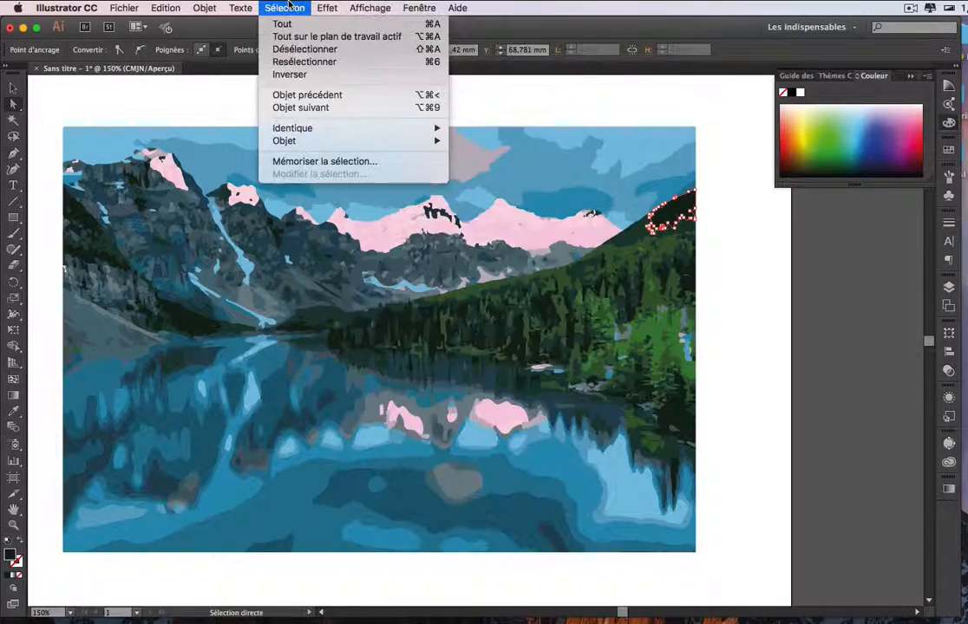
mouse_move(364, 128)
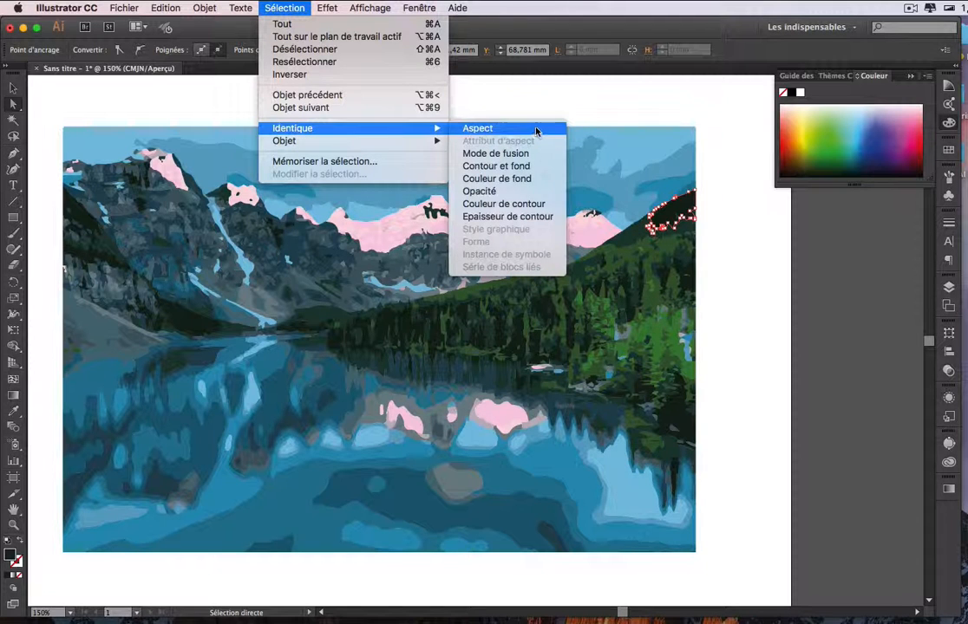